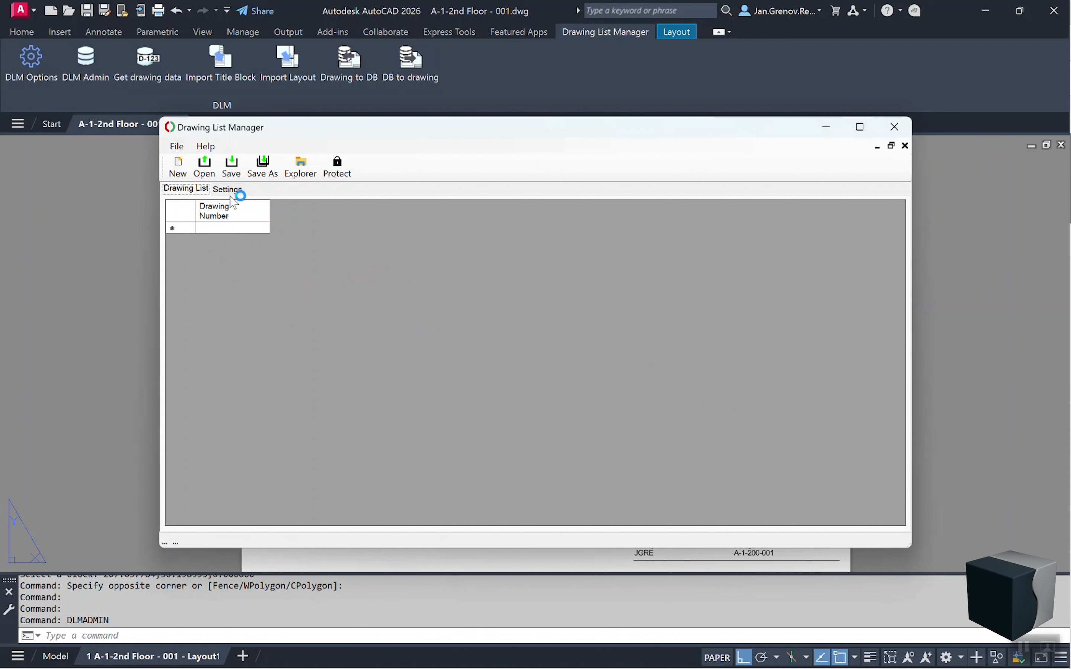
# - Open the project settings and save the new DLM project as prj.dlmdb in the DLM demo project folder
pyautogui.click(234, 191)
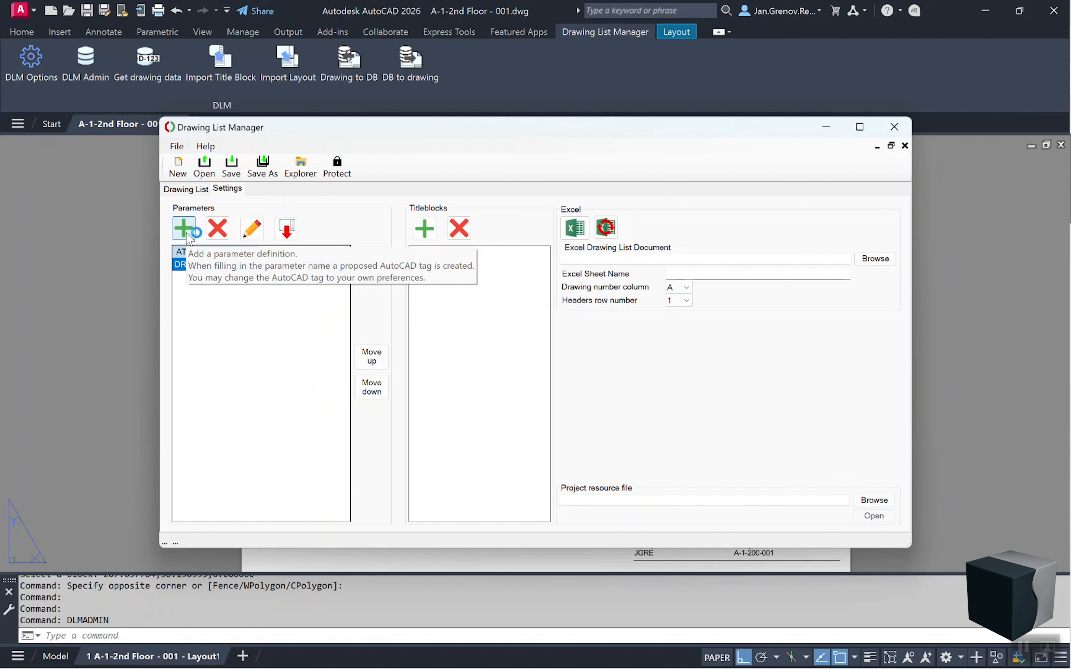
pyautogui.click(237, 175)
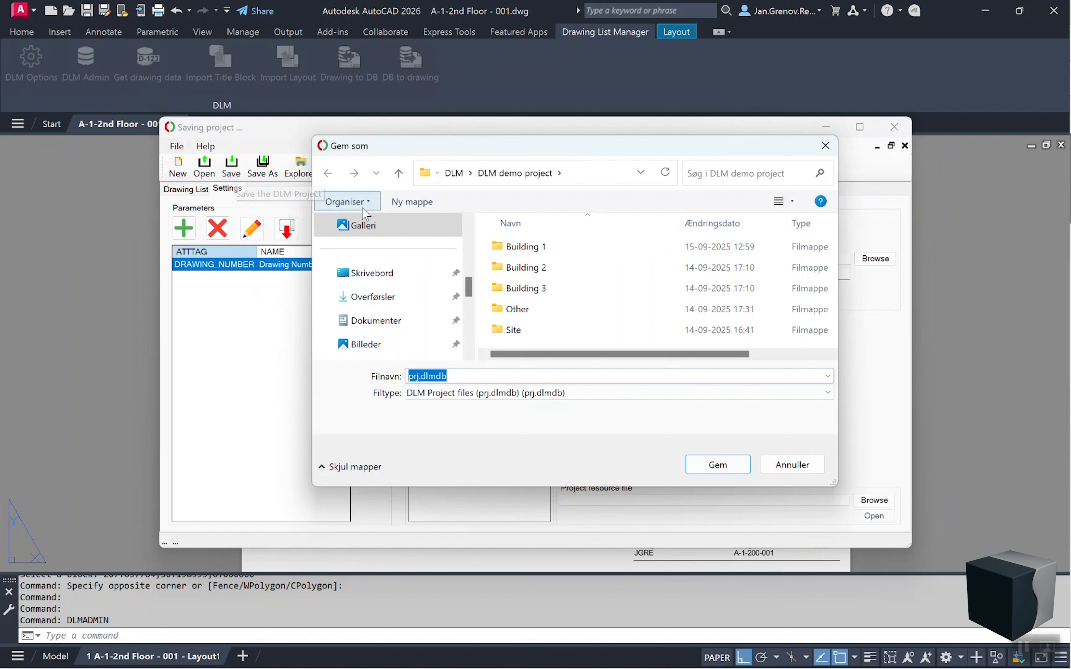
pyautogui.hscroll(1, 615, 318)
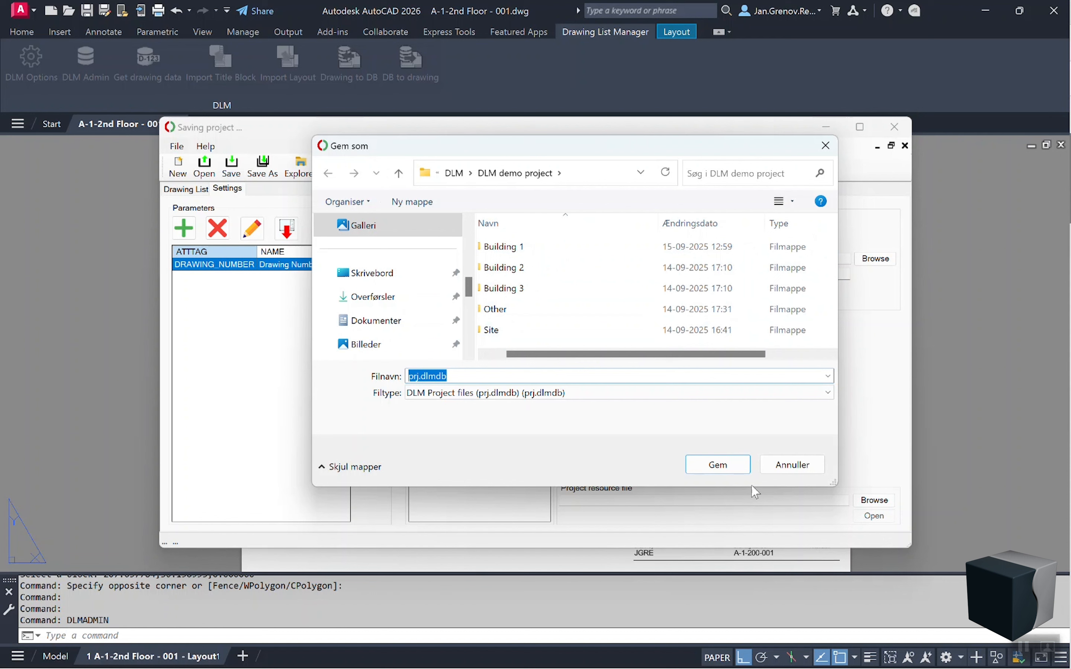
pyautogui.click(719, 465)
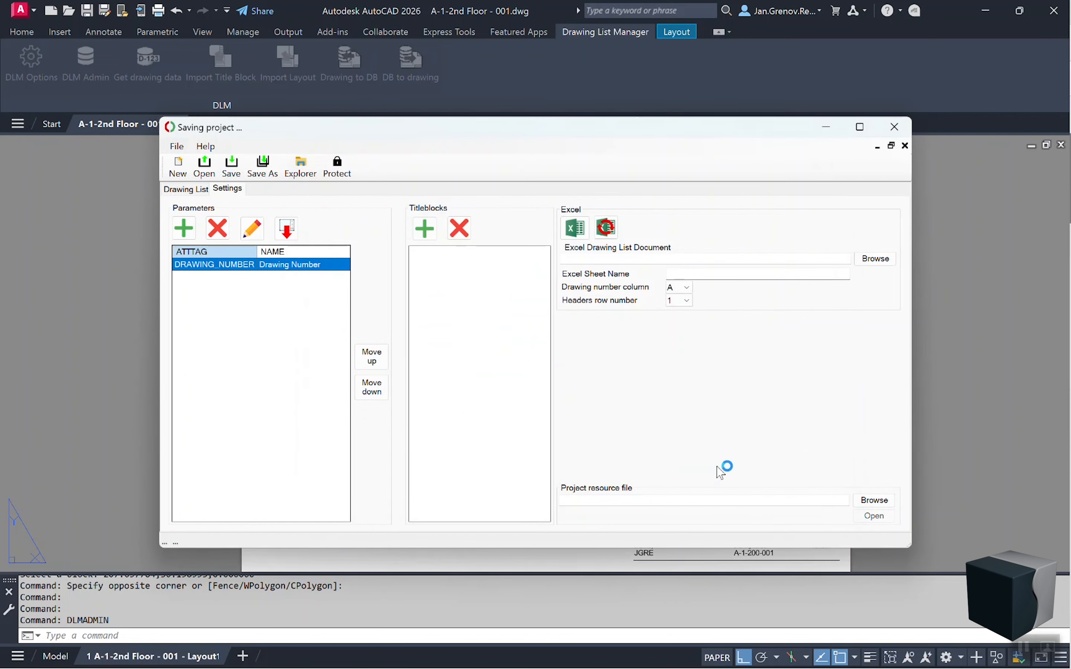
# - Add a parameter with the attribute tag DRAWING_NAME and the name Drawing name
pyautogui.click(187, 235)
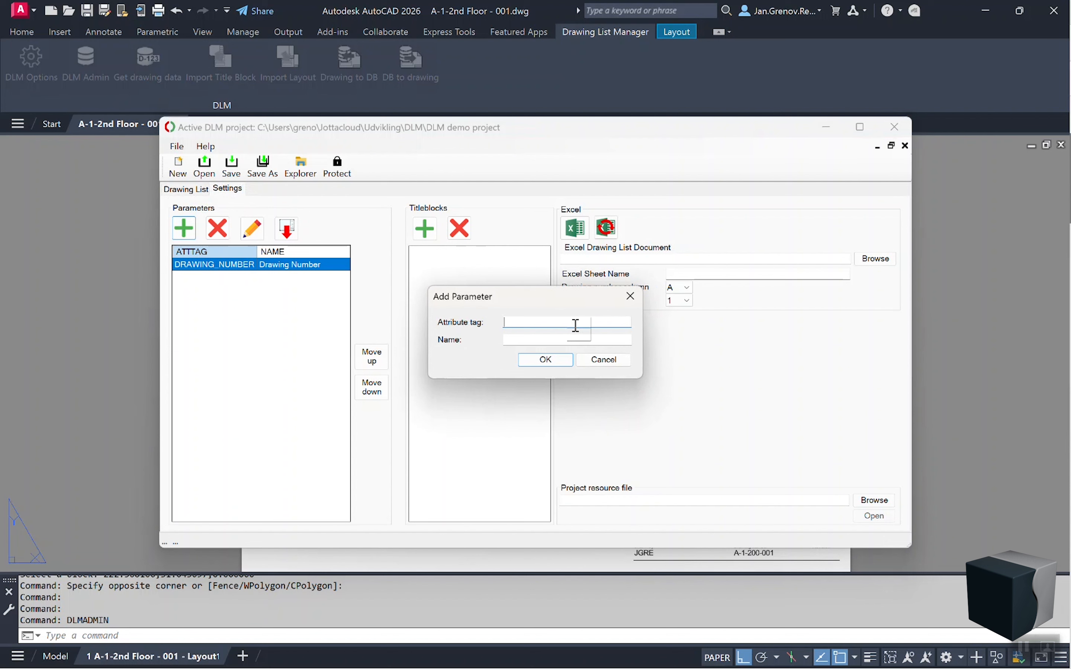
pyautogui.write('DRAWING_NAME')
pyautogui.click(573, 339)
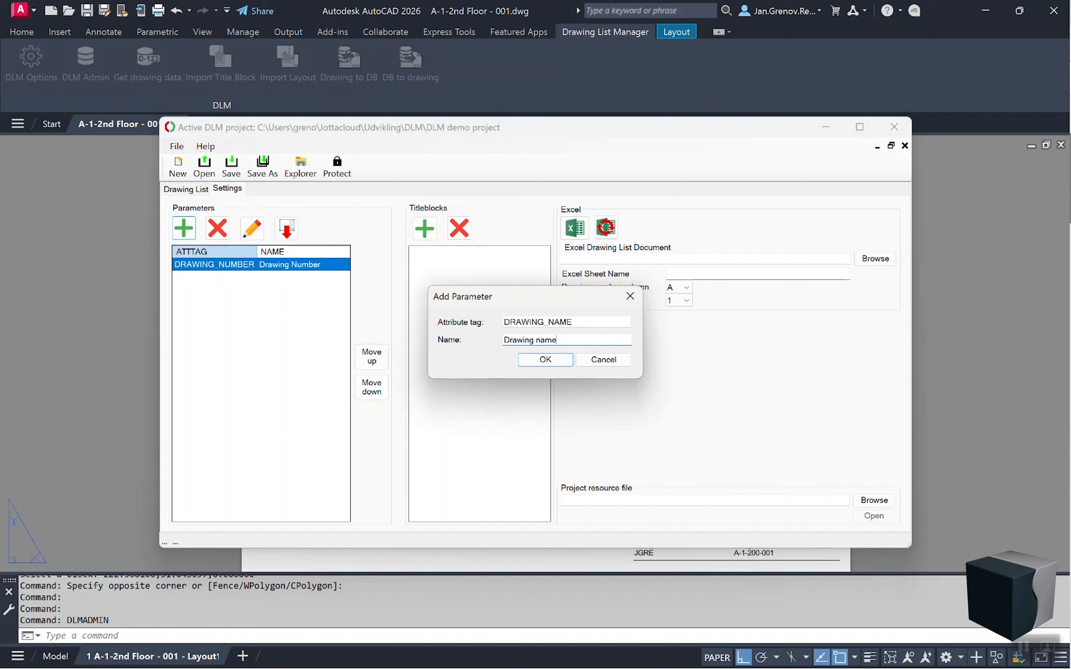
pyautogui.hotkey('ctrl', 'a')
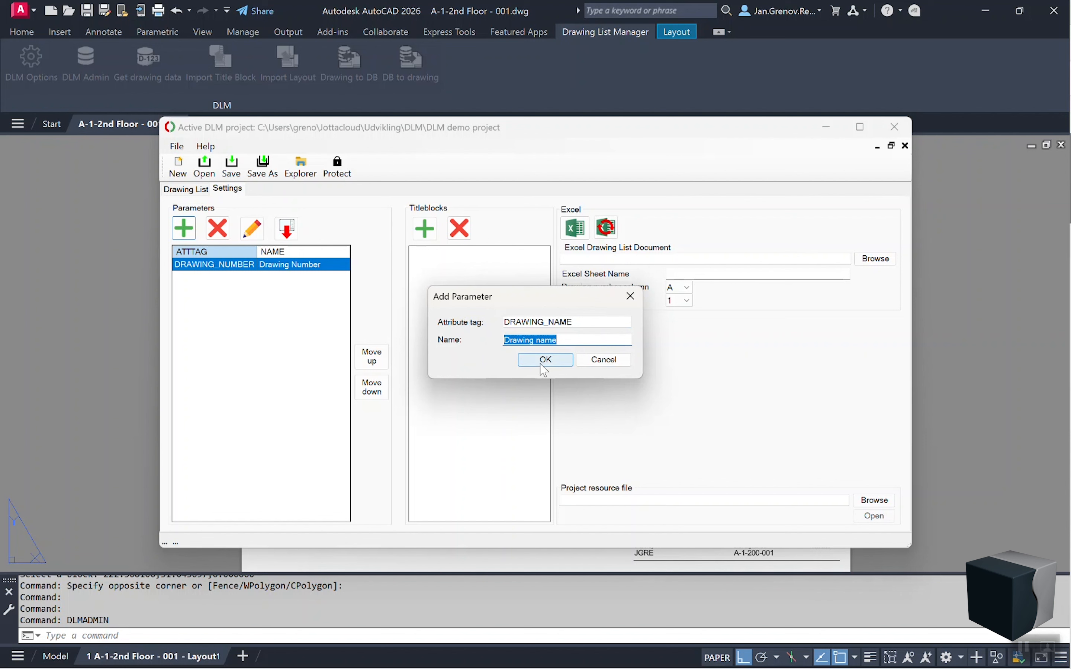
pyautogui.click(541, 365)
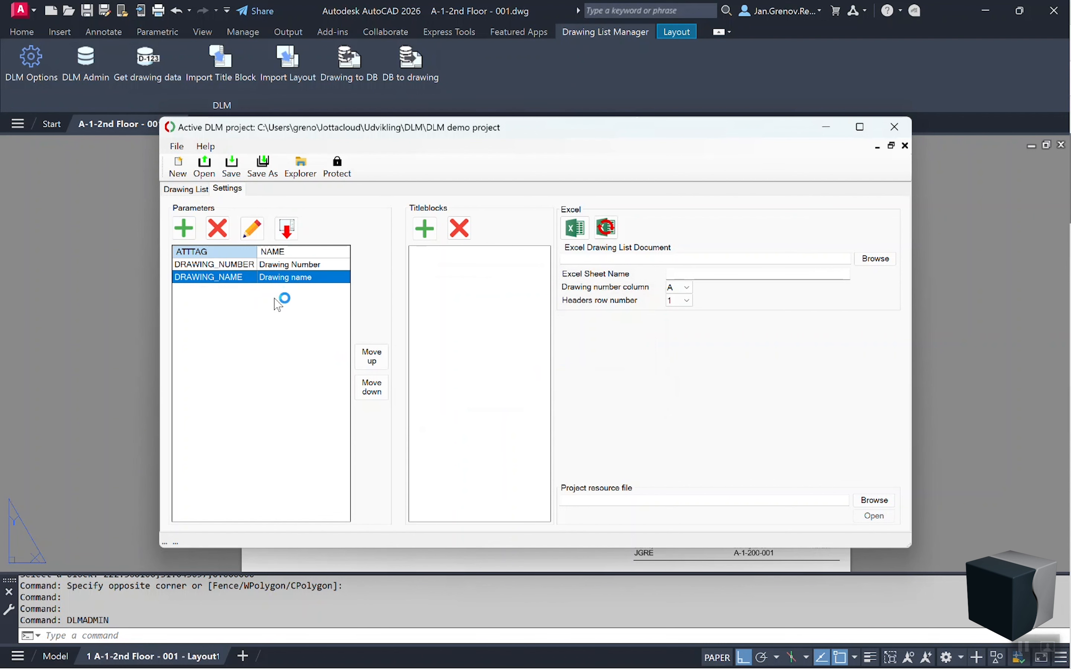
# - Check the drawing list's columns, return to the settings and save the project
pyautogui.click(186, 188)
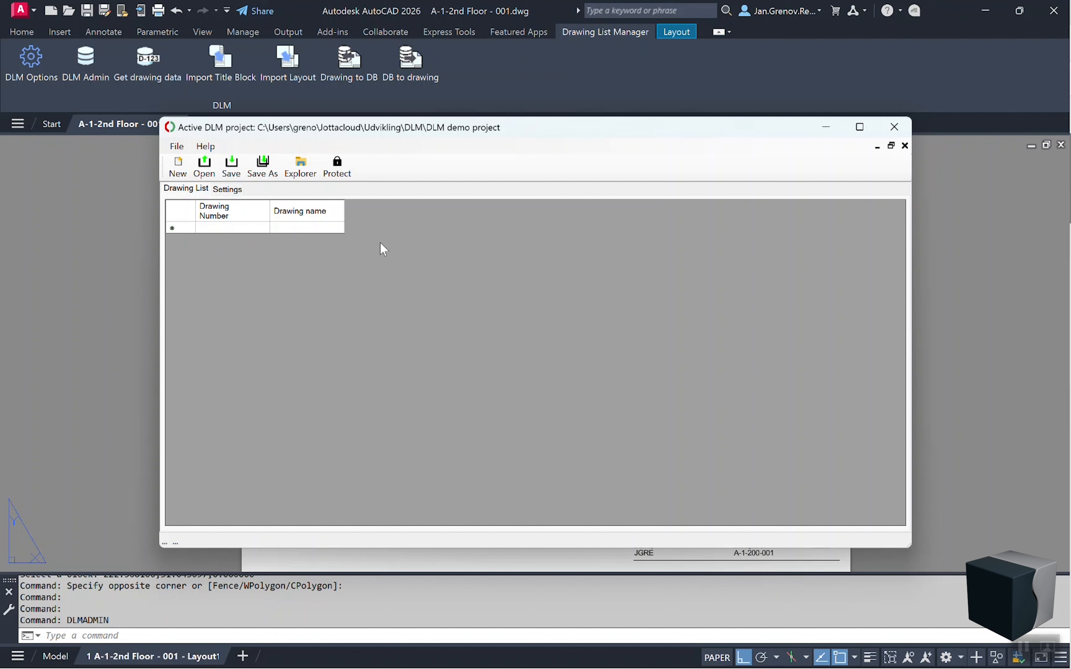
pyautogui.click(227, 190)
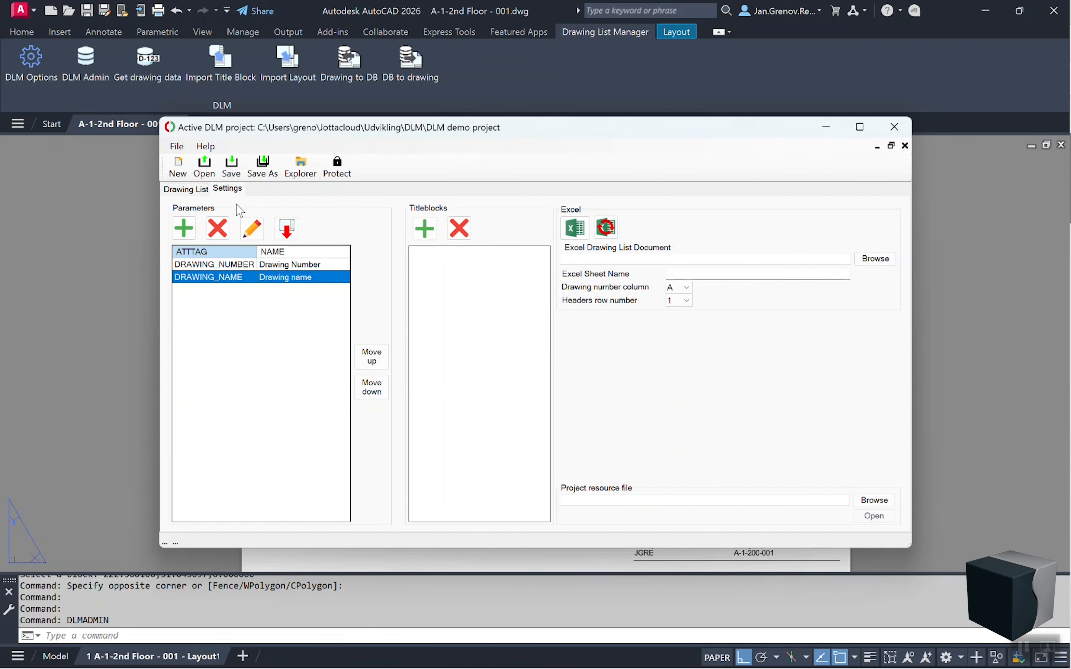
pyautogui.click(235, 168)
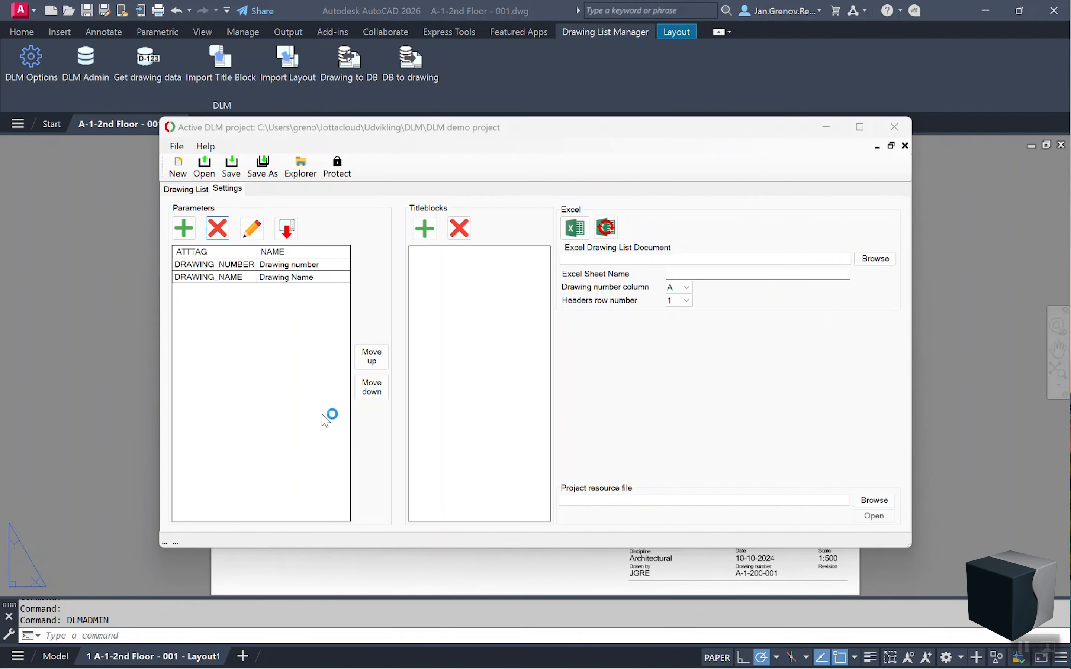
# - Add a title block named SomeTitleblock to the project's title blocks
pyautogui.click(424, 228)
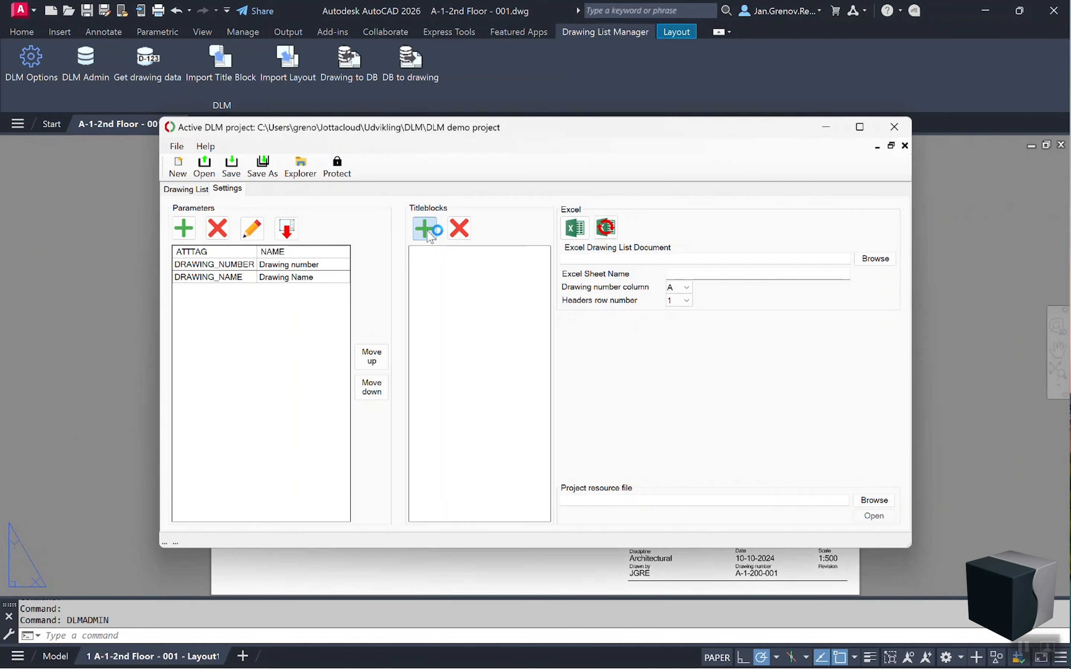
pyautogui.write('So')
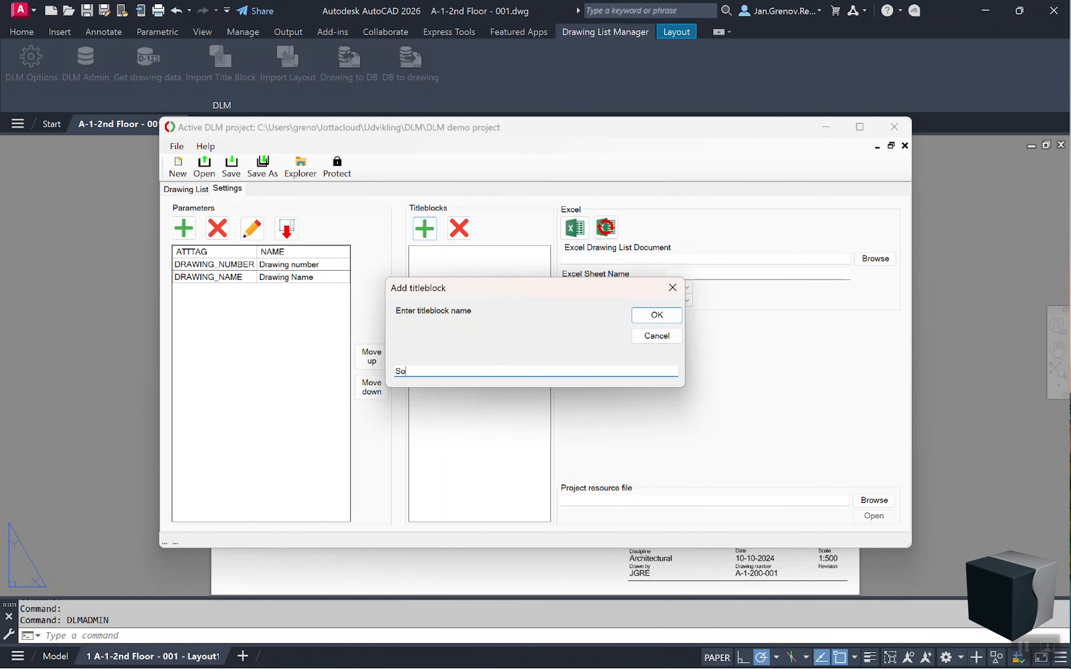
pyautogui.write('meTitleblock')
pyautogui.click(648, 319)
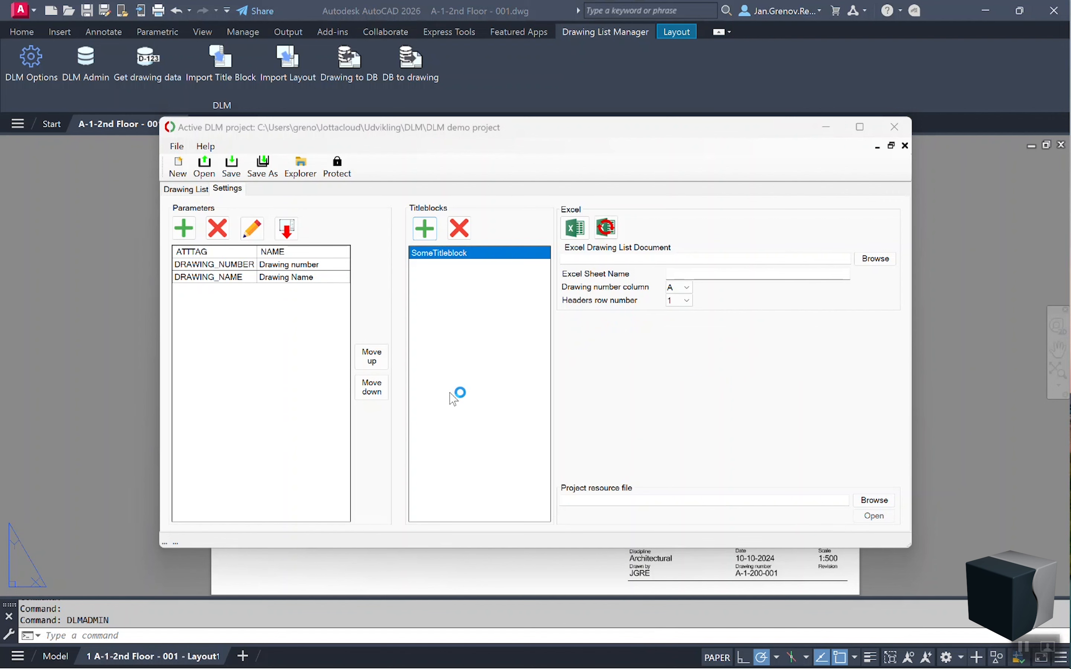
# - Import the parameters and title block name by picking the title block in the drawing
pyautogui.click(289, 229)
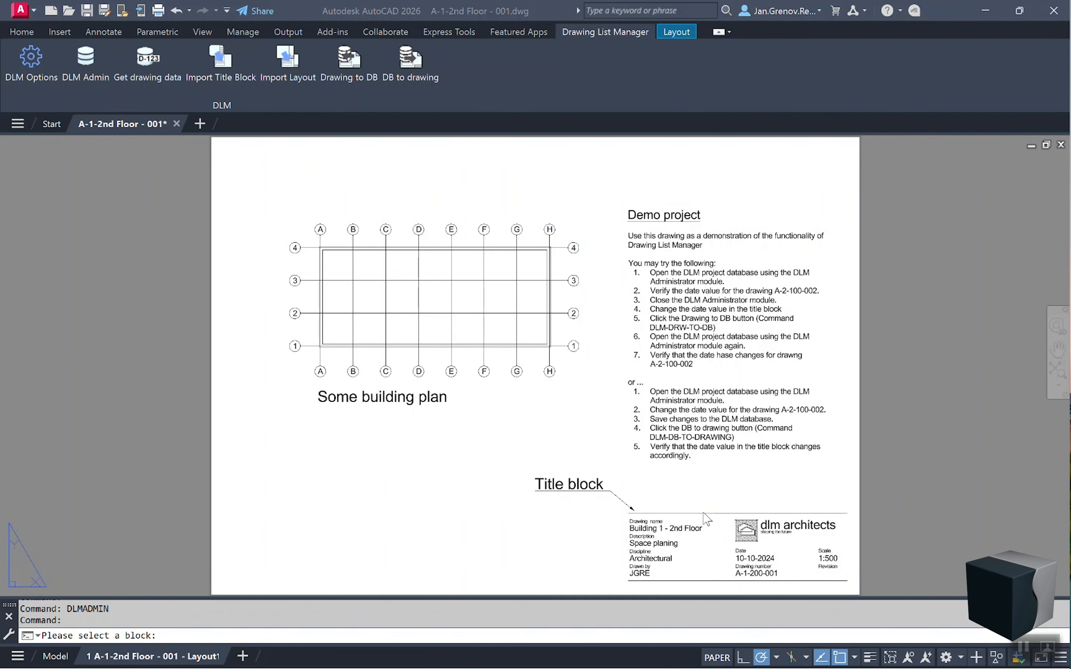
pyautogui.click(701, 513)
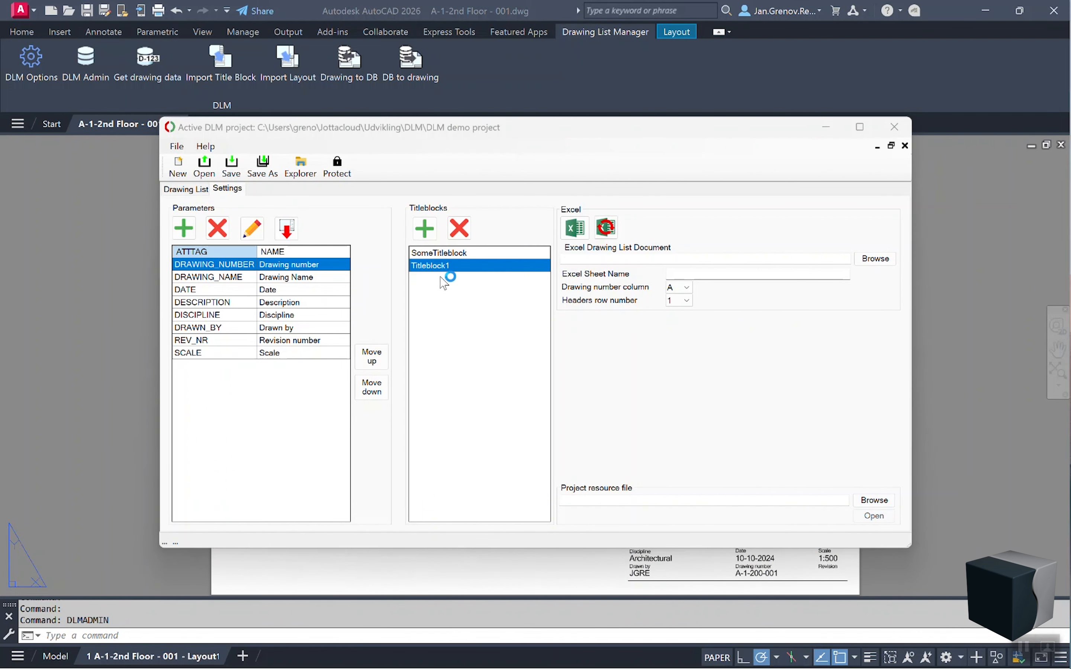
# - Remove SomeTitleblock from the project's title blocks and save the project
pyautogui.click(439, 254)
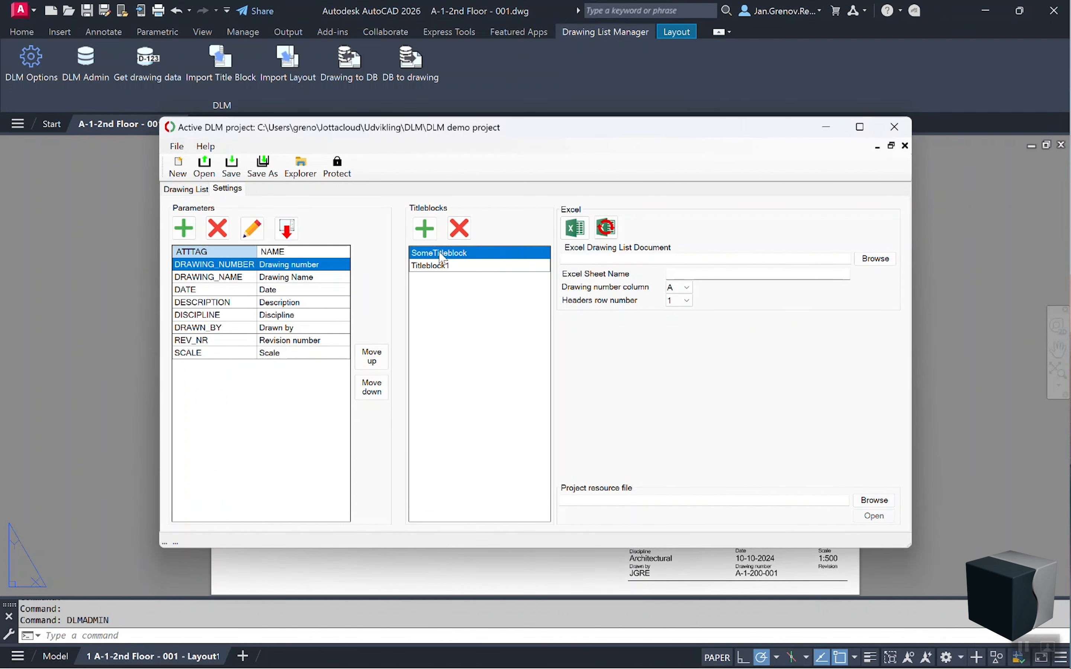
pyautogui.click(461, 237)
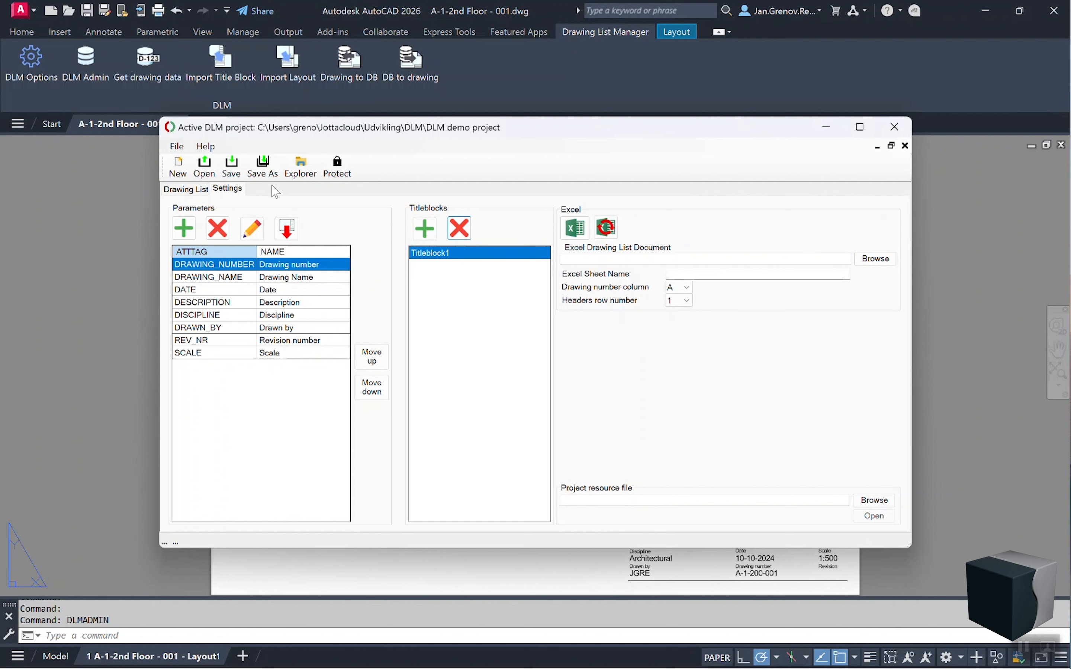
pyautogui.click(232, 168)
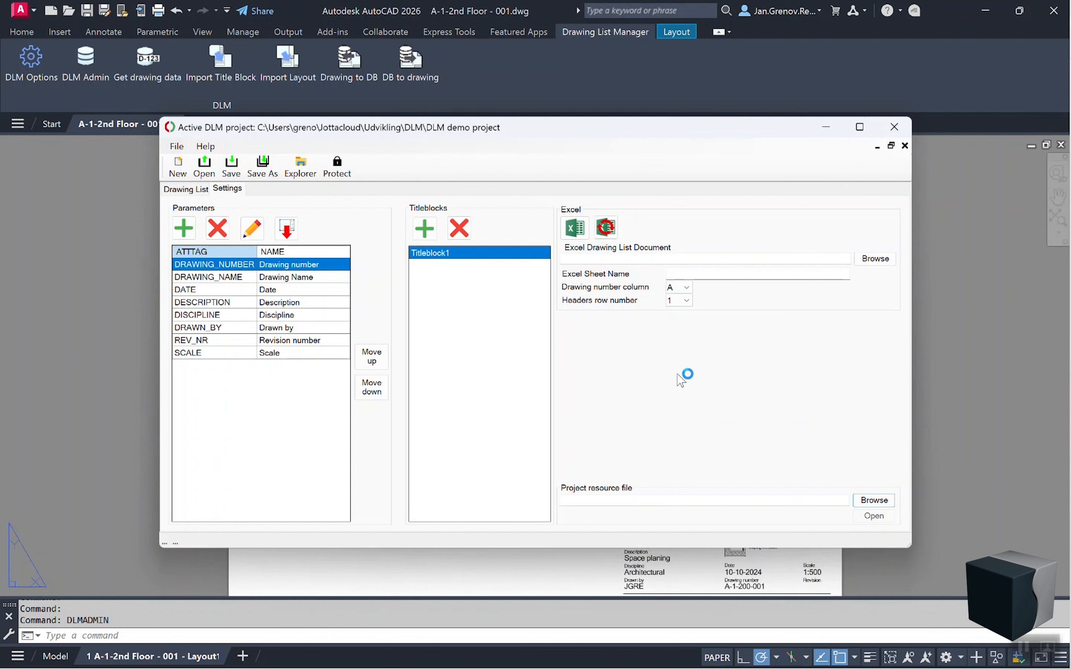
# - Link DrawingList.xlsx as the Excel drawing list document and set its sheet name to DrawingList
pyautogui.click(878, 265)
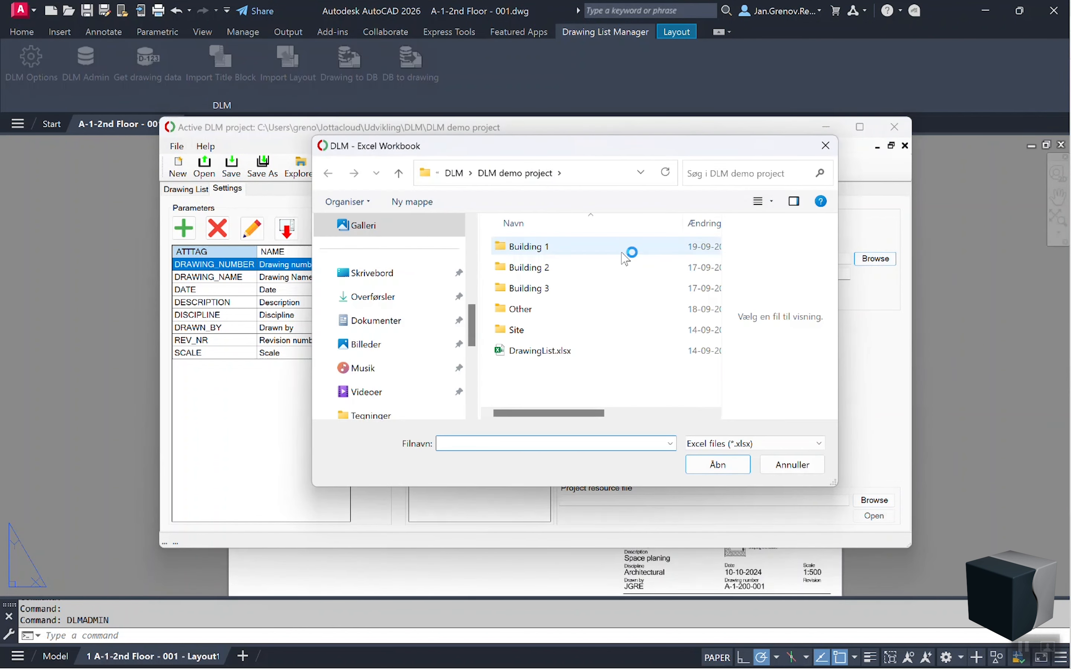
pyautogui.doubleClick(509, 356)
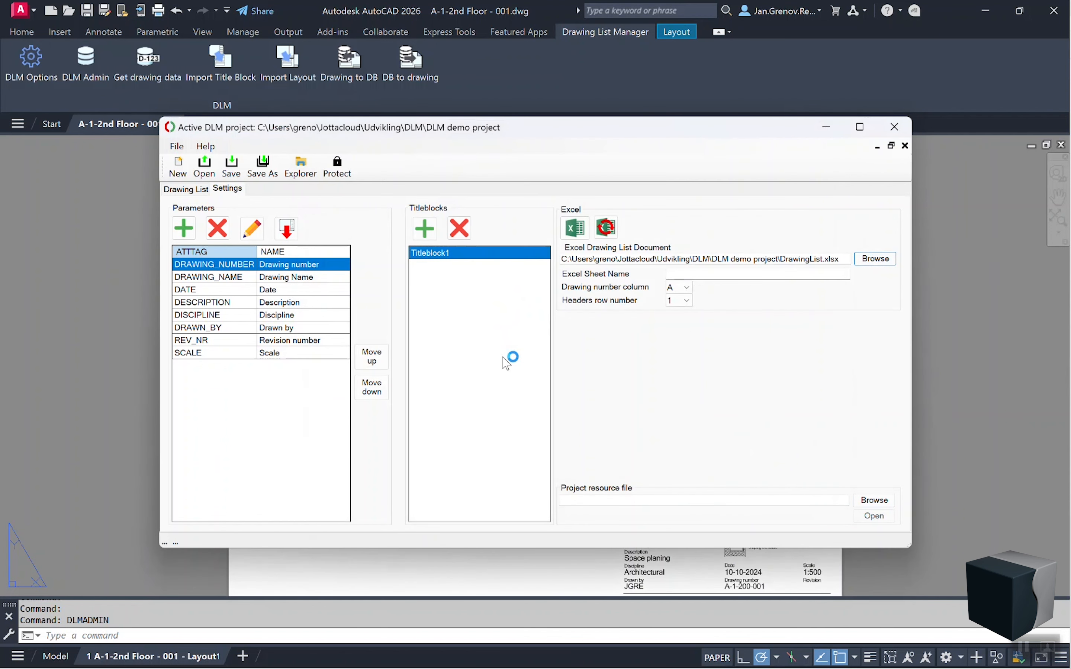
pyautogui.click(690, 274)
pyautogui.write('Drawing')
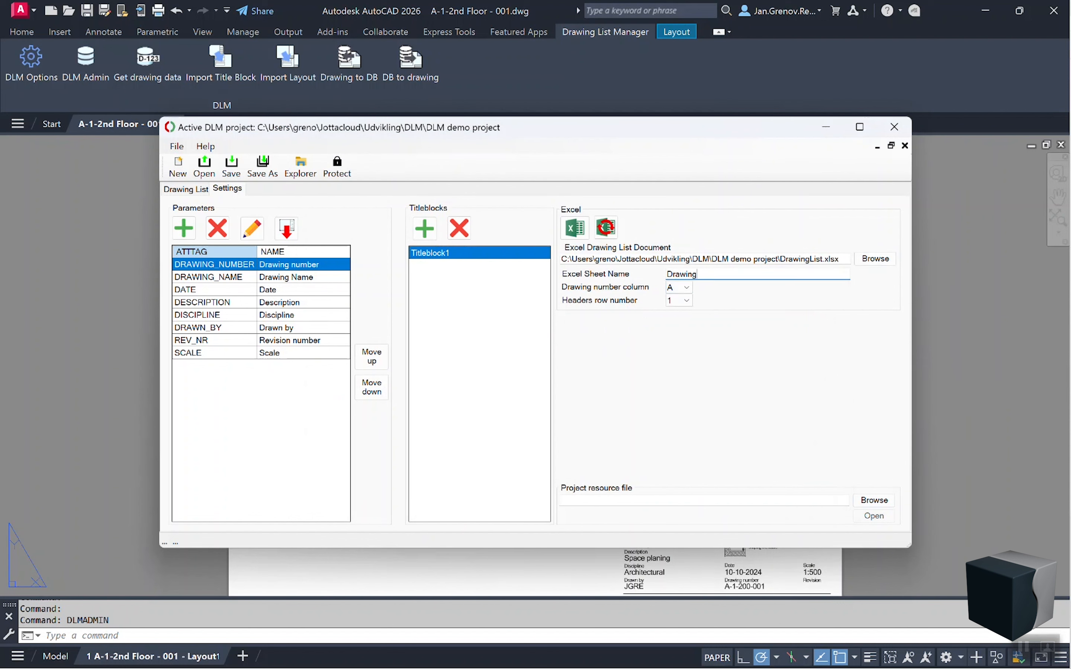
pyautogui.write('List')
# - Set the Excel drawing number column to B and the headers row number to 3
pyautogui.click(687, 288)
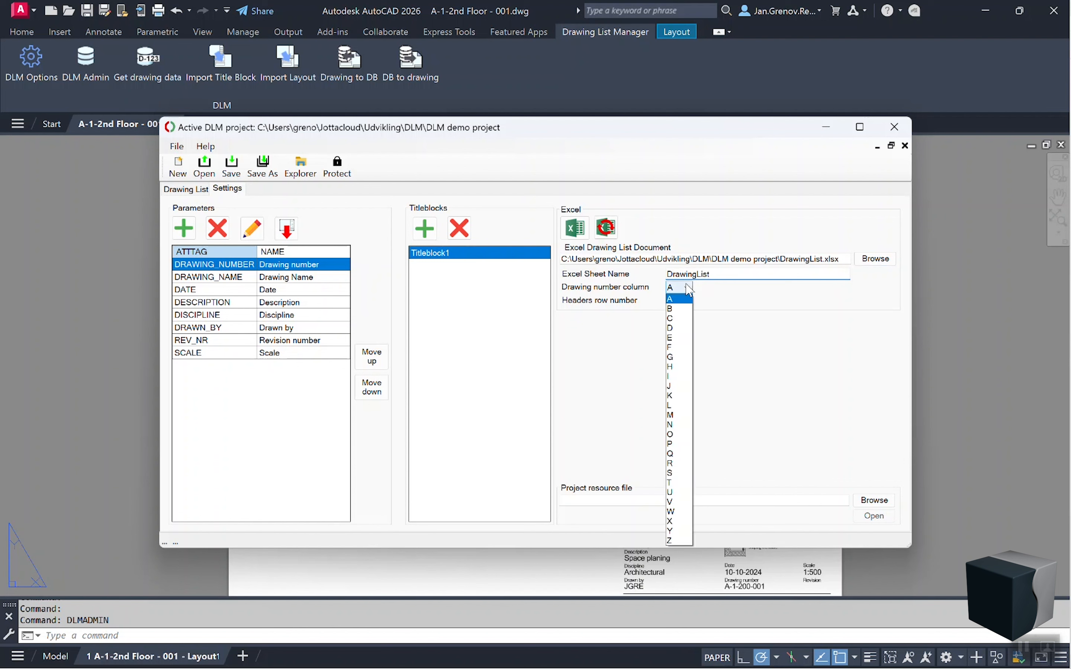
pyautogui.click(682, 309)
pyautogui.click(690, 303)
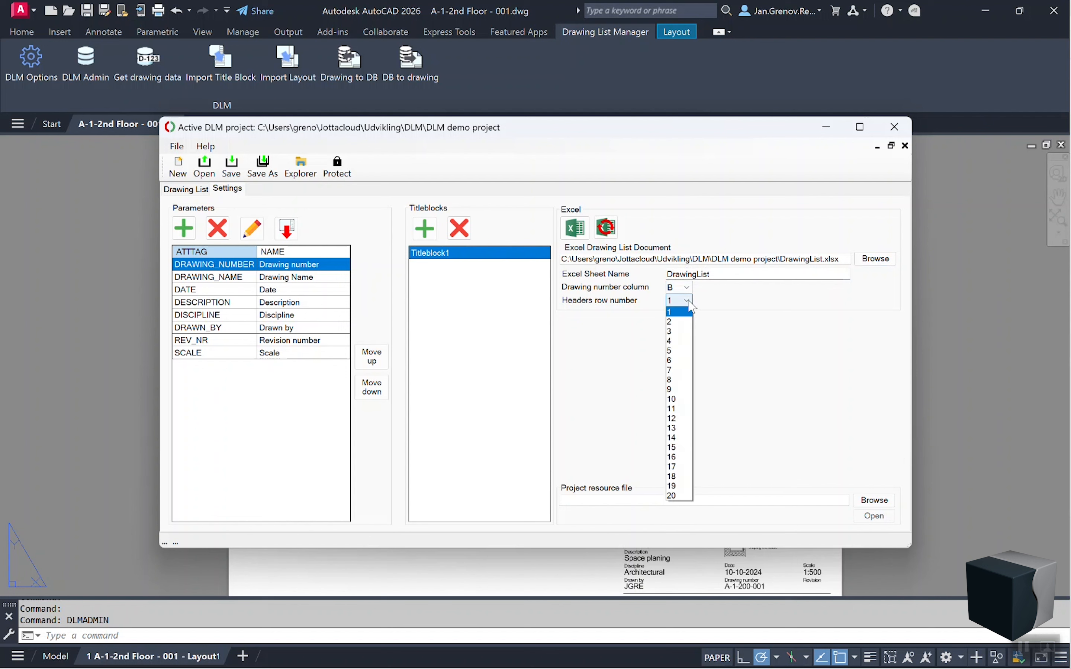
pyautogui.click(677, 331)
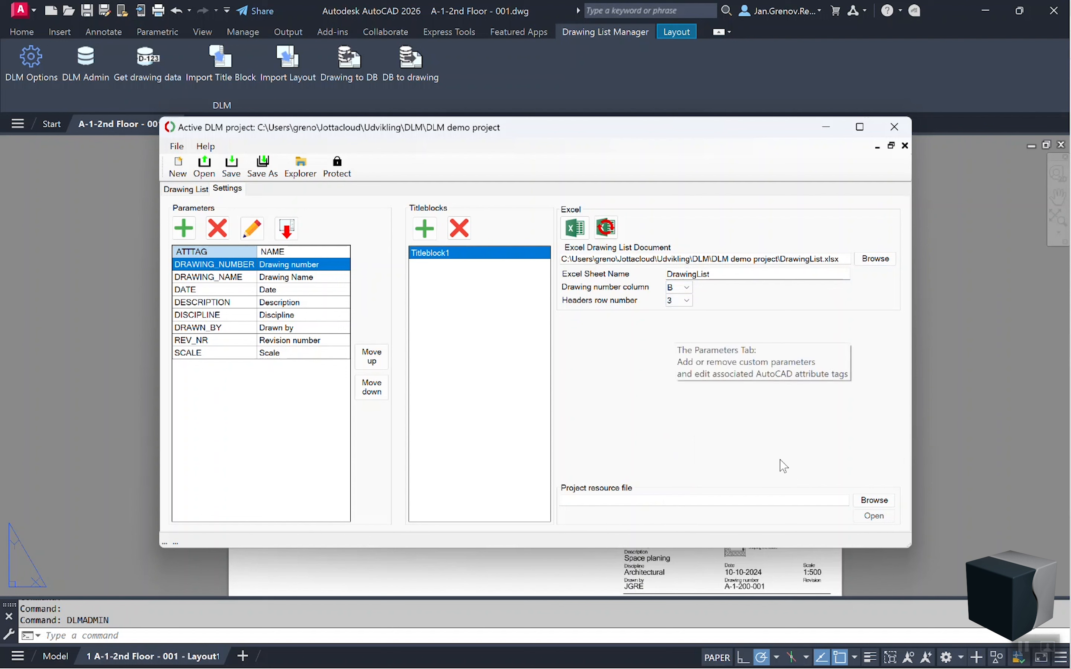
# - Assign the DLM Architects.dwt template as the project resource file and save the project
pyautogui.click(863, 502)
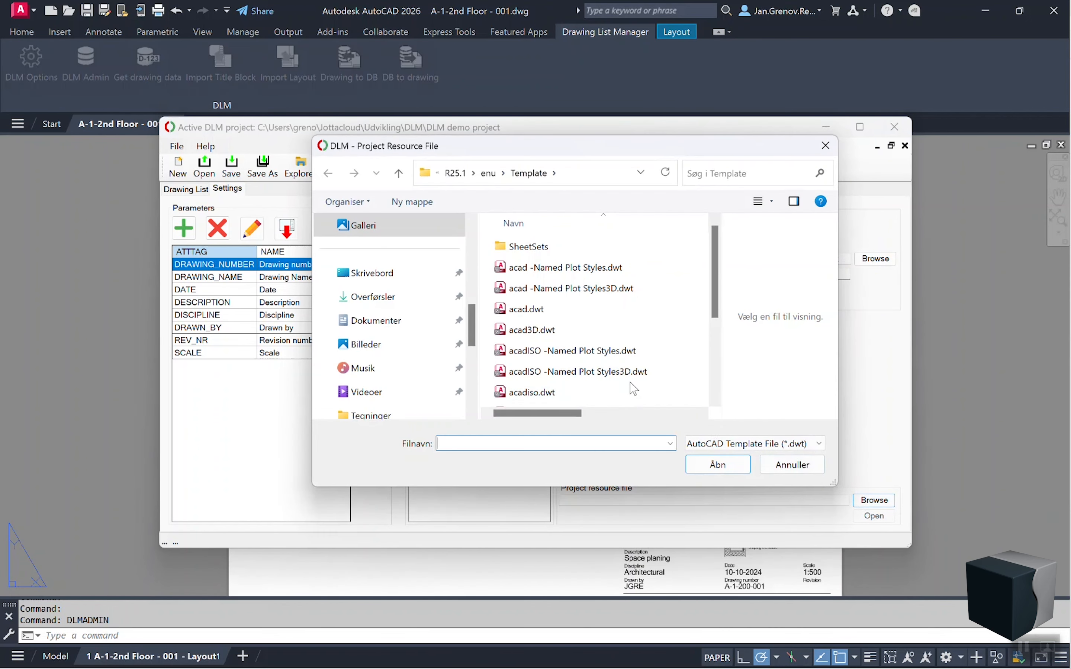
pyautogui.scroll(-2, 620, 380)
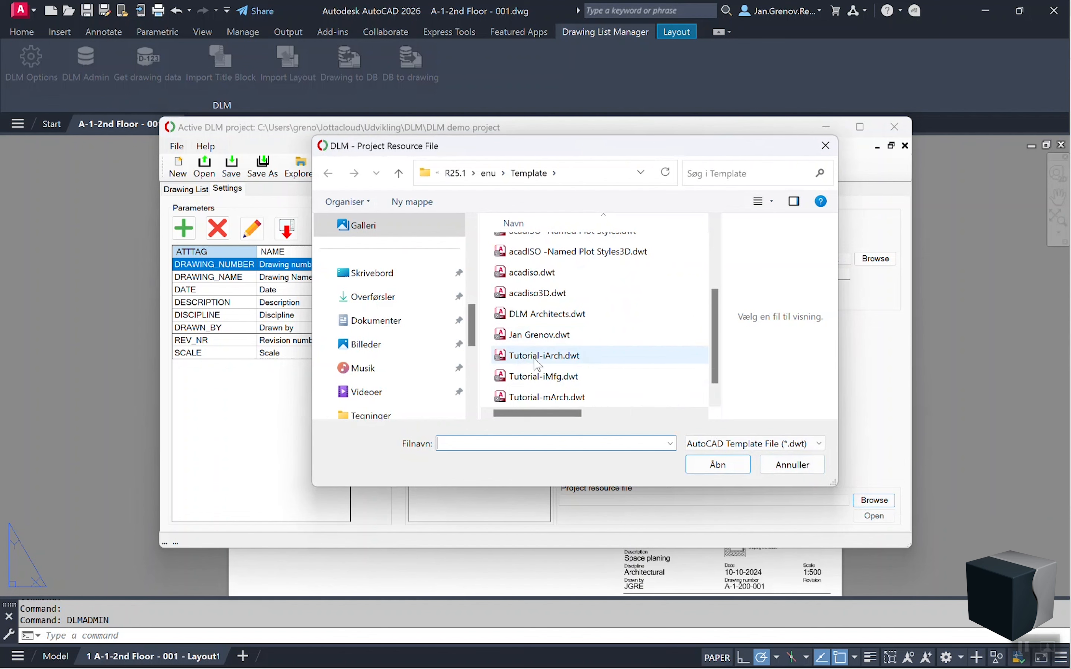
pyautogui.click(542, 314)
pyautogui.click(744, 468)
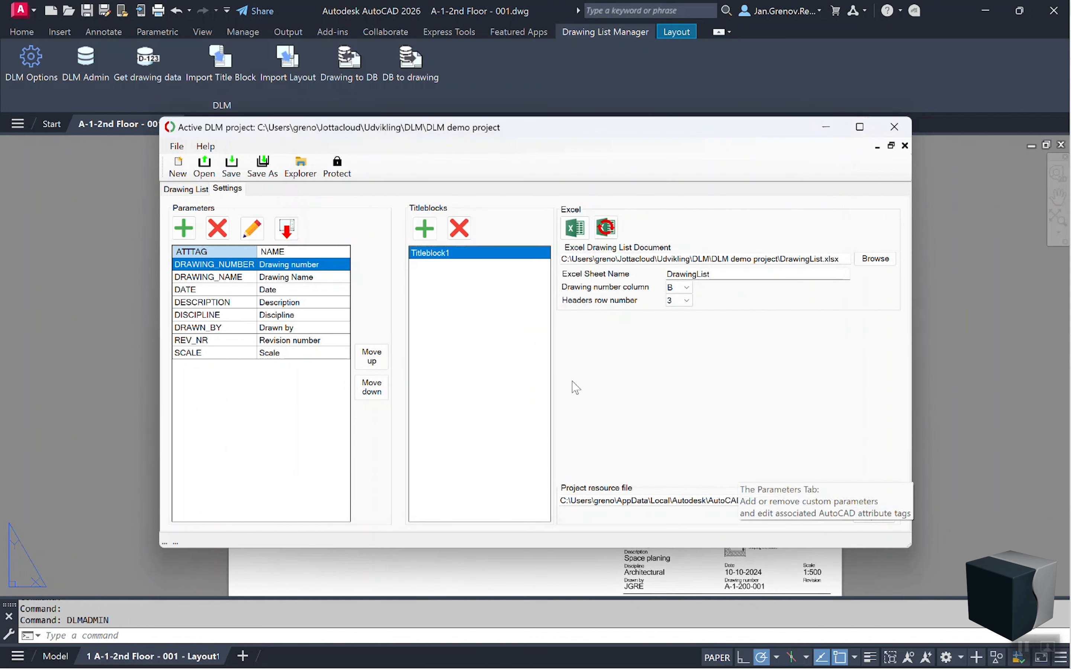
pyautogui.click(235, 170)
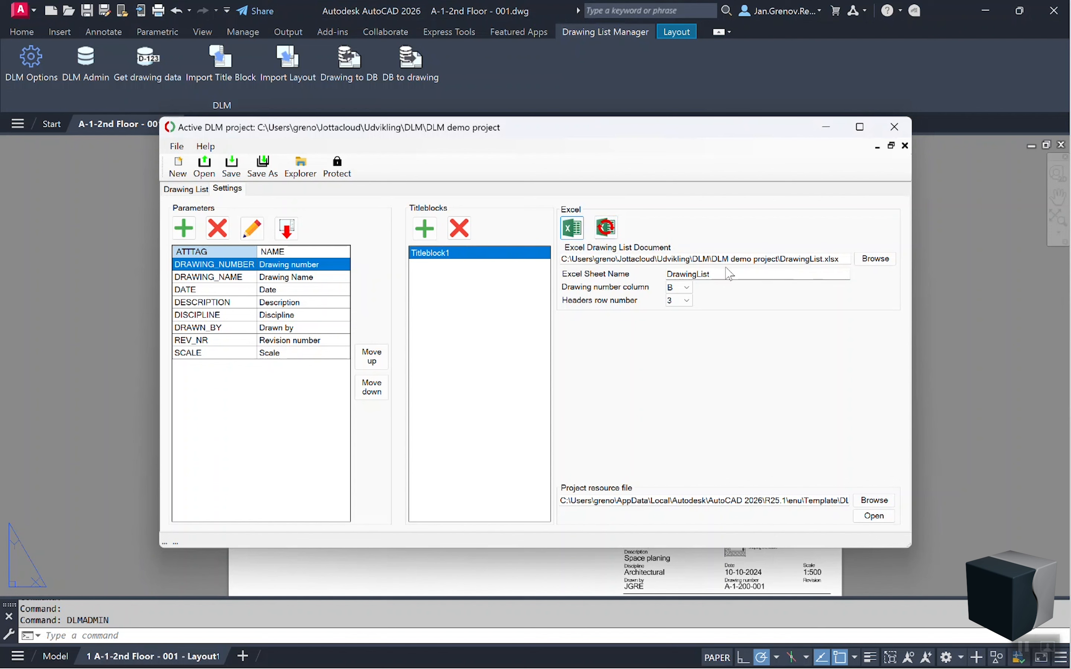
# - Check the sheet name in the linked Excel workbook, correct the Excel sheet name setting to Drawings and save the project
pyautogui.click(607, 228)
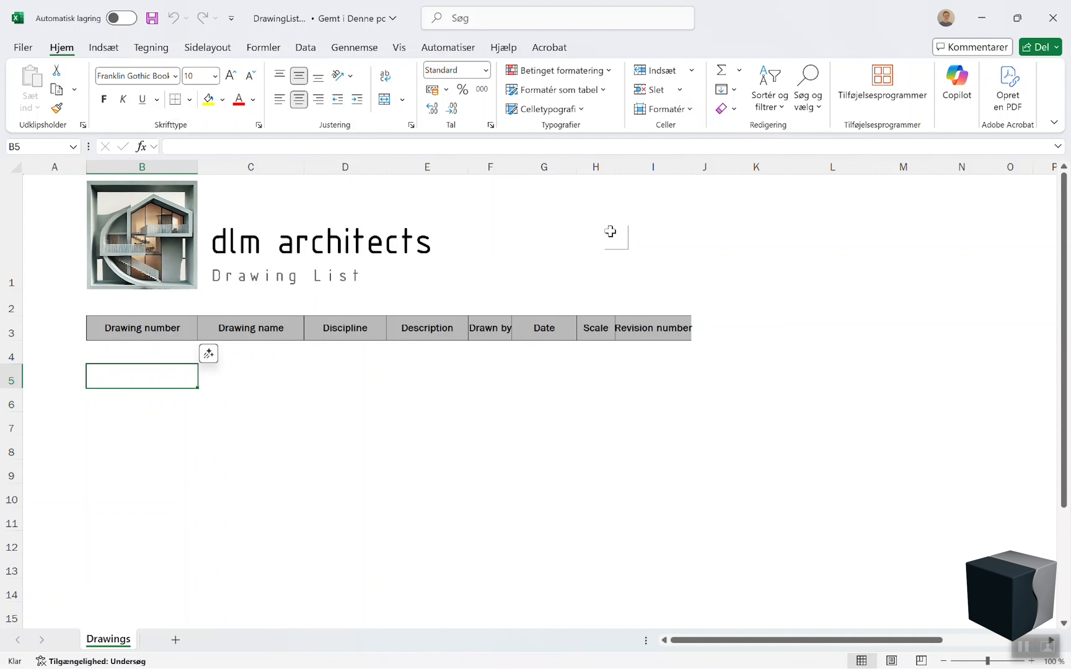
pyautogui.click(1053, 18)
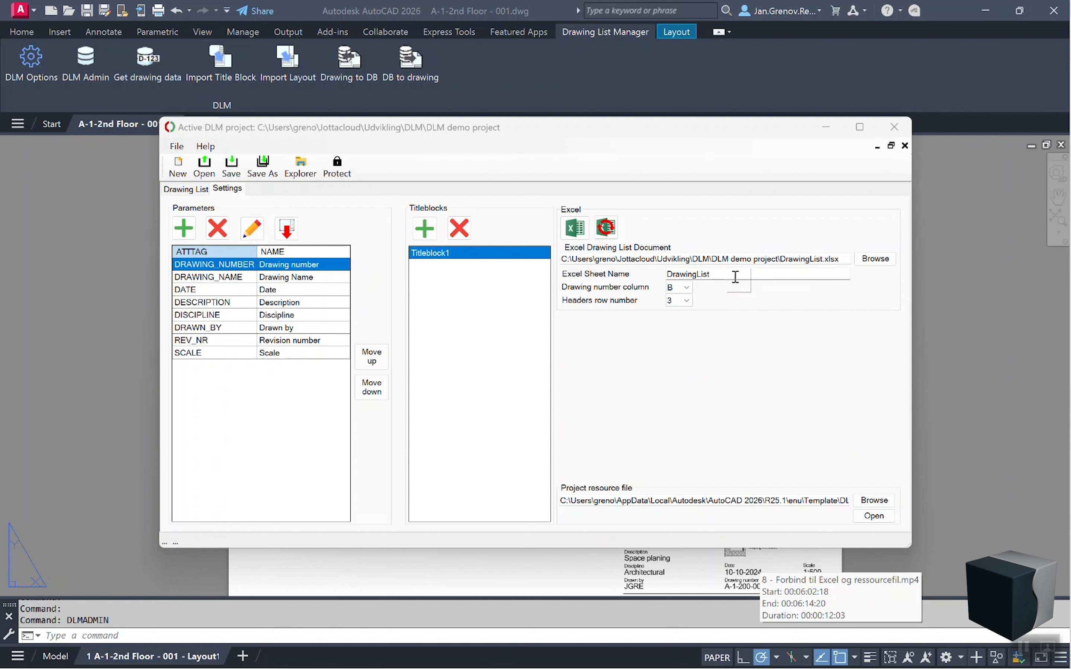
pyautogui.moveTo(730, 275); pyautogui.dragTo(656, 288)
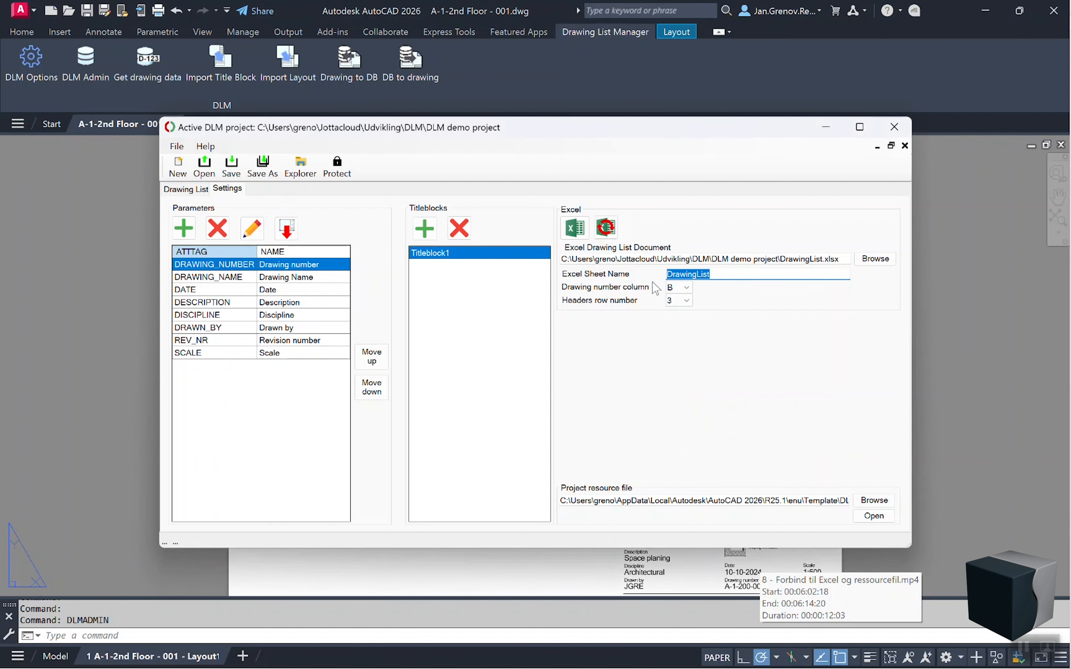
pyautogui.write('Drawi')
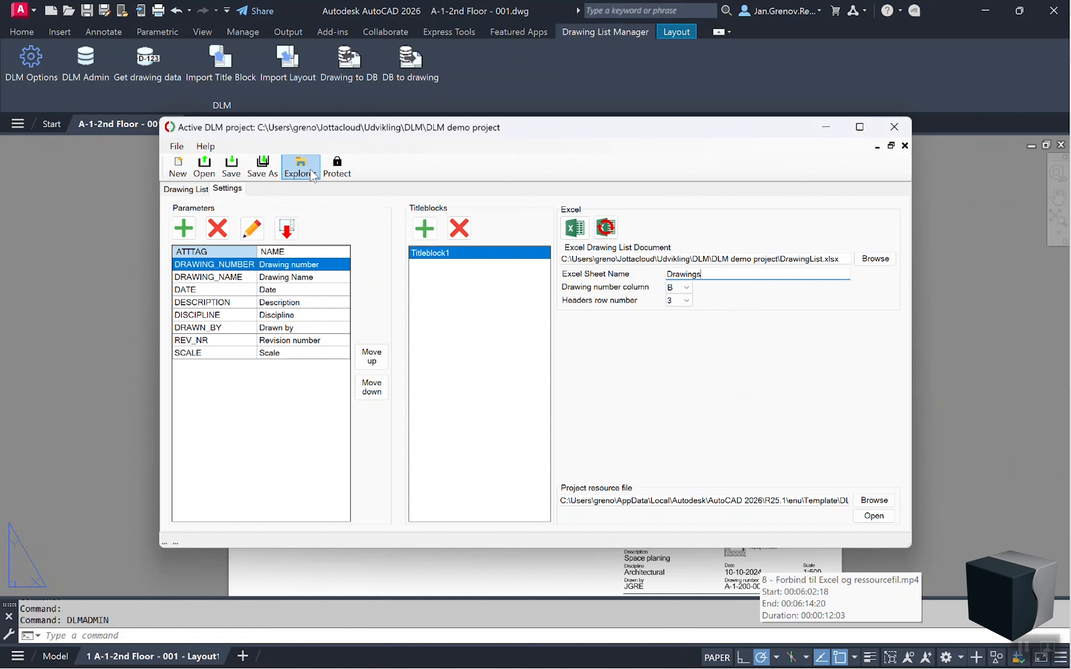
pyautogui.click(228, 174)
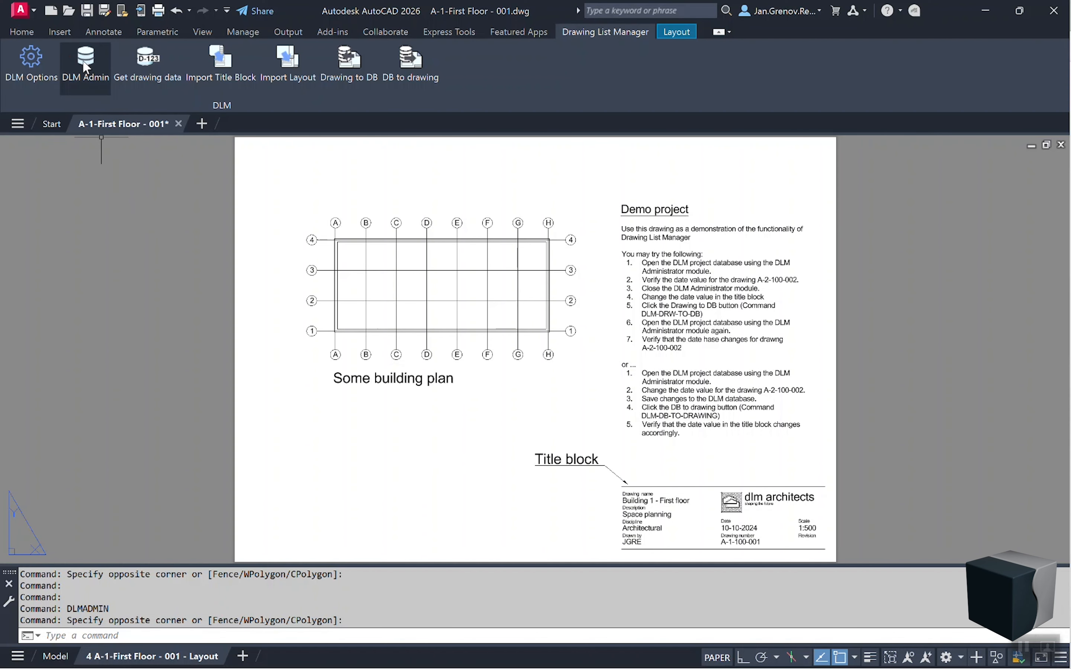
# - Open the project's drawing list in DLM Admin from the A-1-First Floor - 001 drawing
pyautogui.click(85, 67)
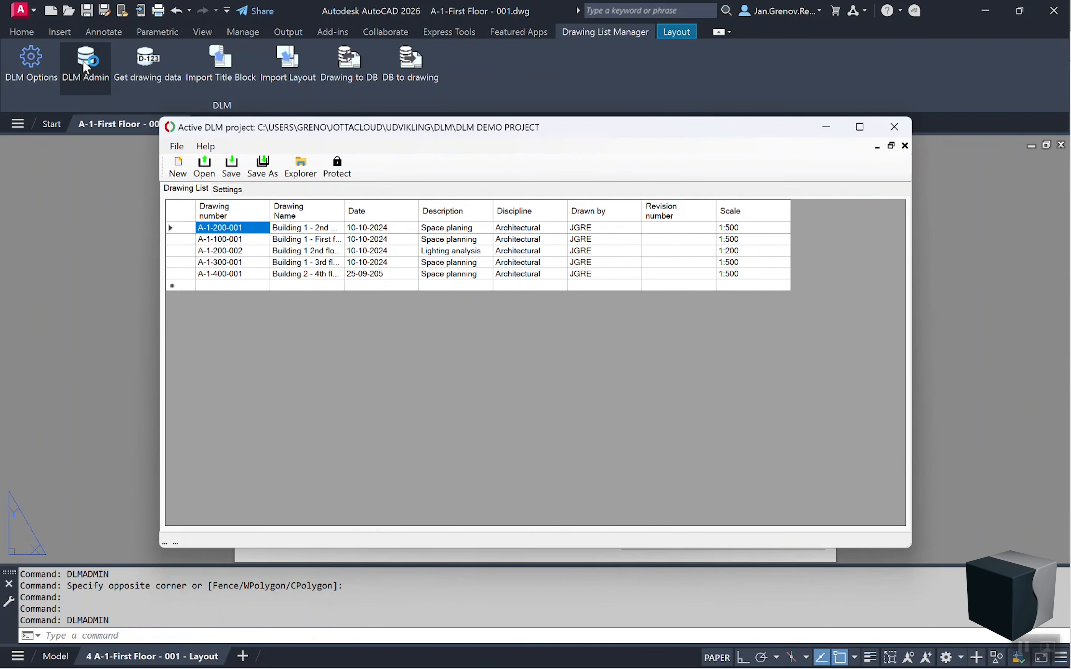
# - Sort the drawing list by drawing number, check the A-1-100-001 row and close DLM Admin
pyautogui.click(215, 212)
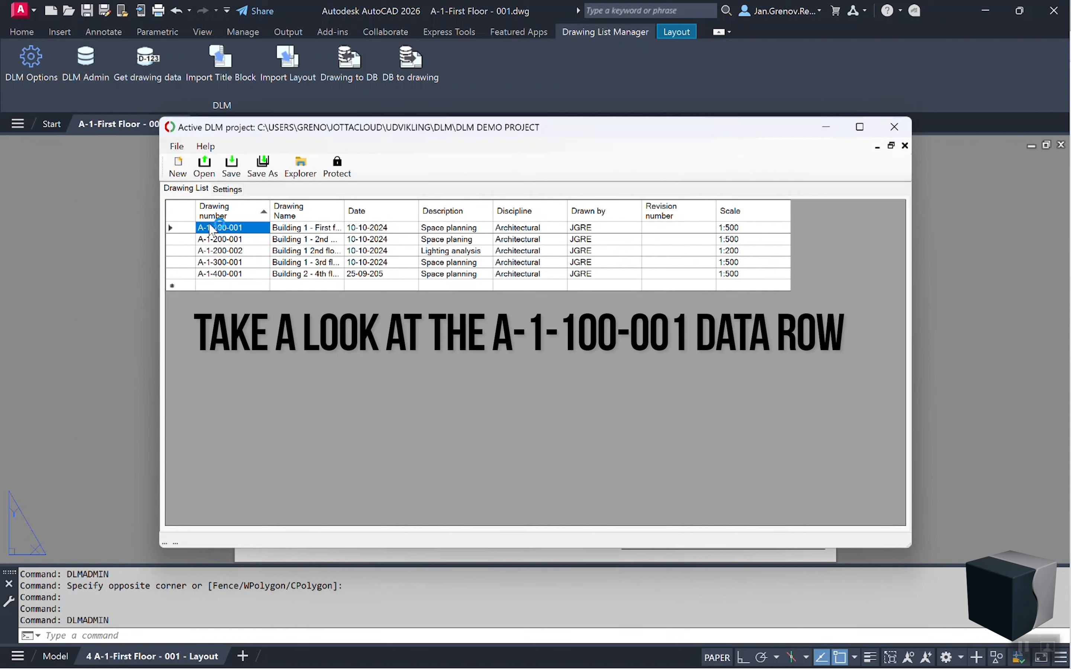
pyautogui.click(901, 130)
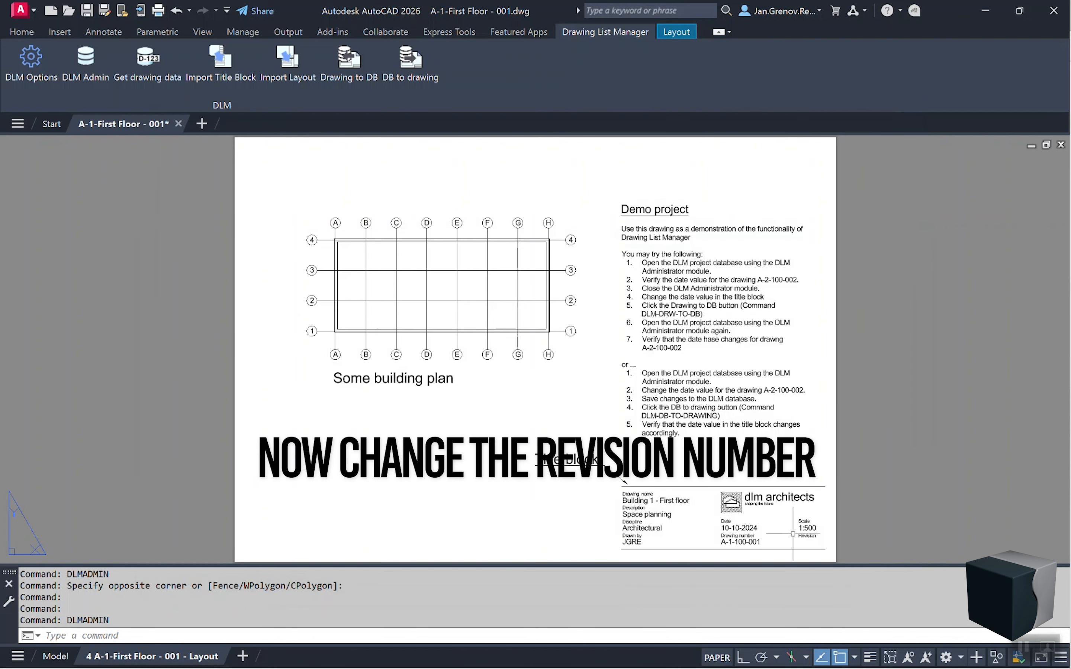
# - Set the title block's REV_NR attribute to 1 and save the drawing
pyautogui.doubleClick(817, 529)
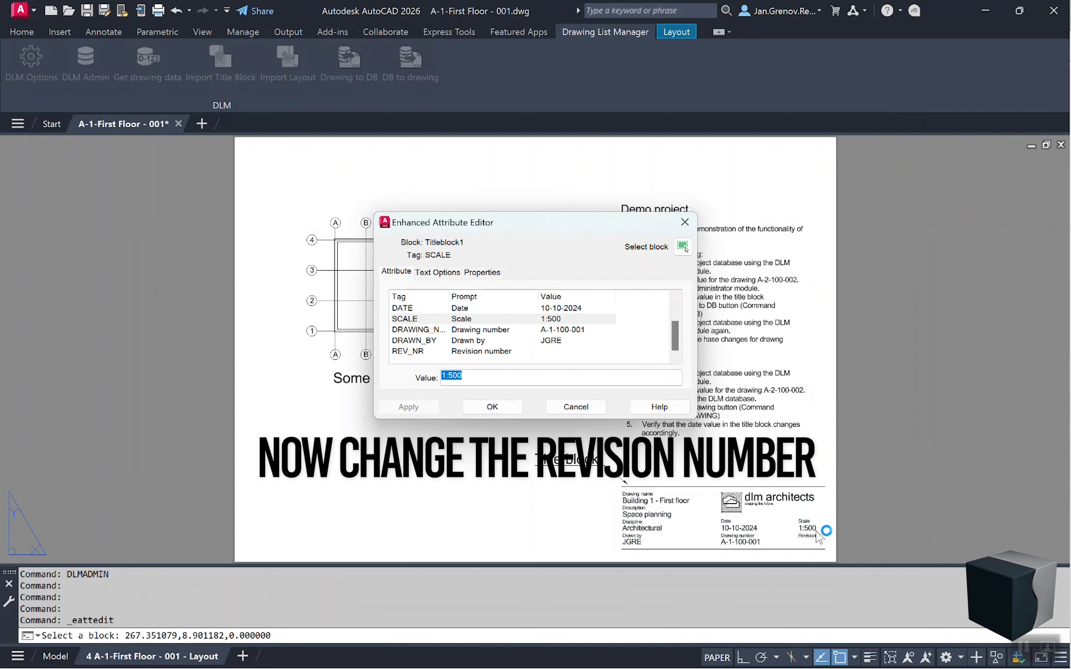
pyautogui.click(416, 353)
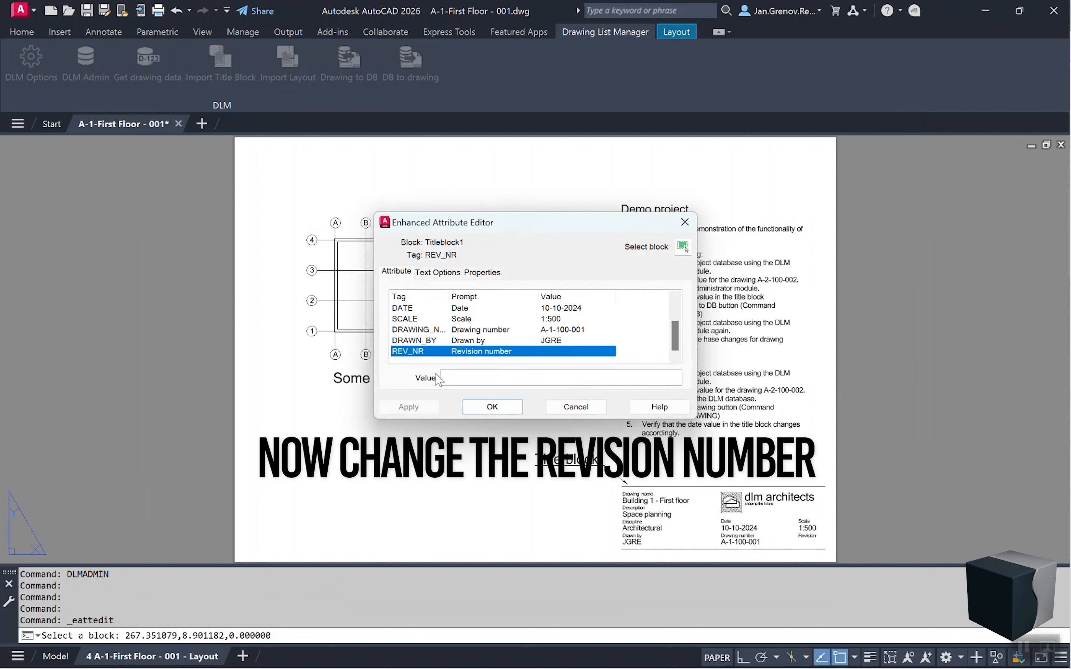
pyautogui.click(452, 380)
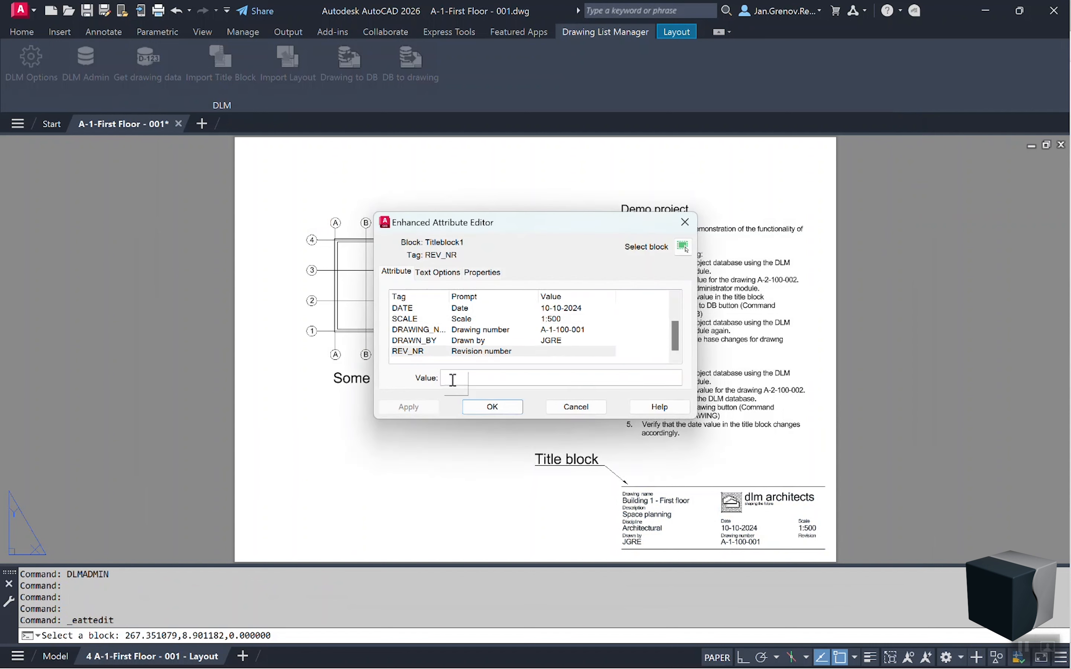
pyautogui.click(508, 411)
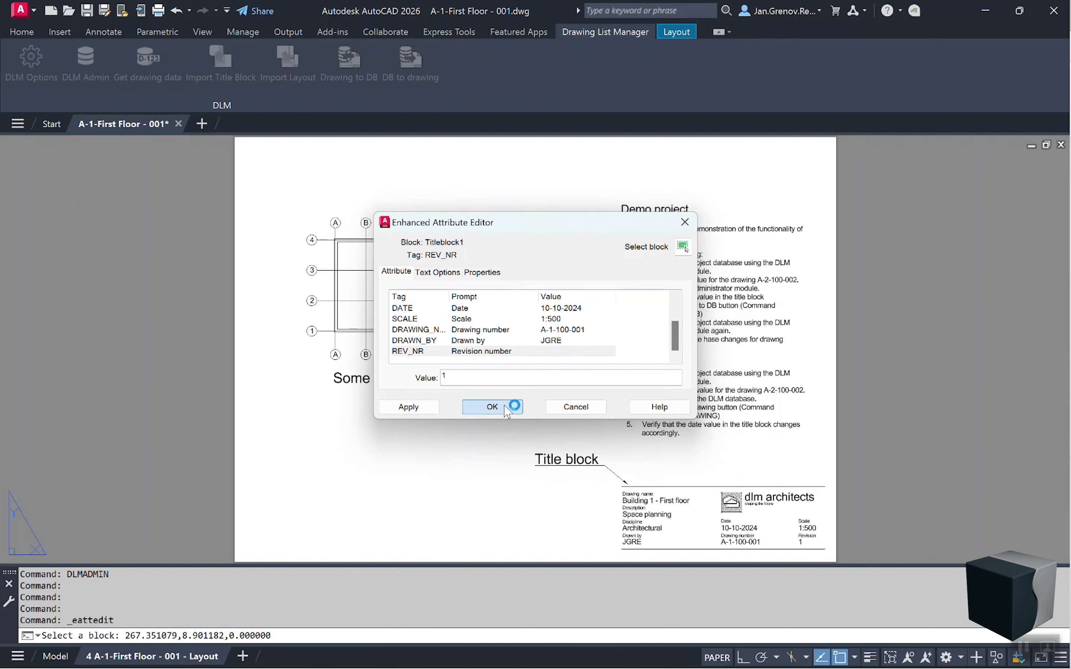
pyautogui.click(87, 12)
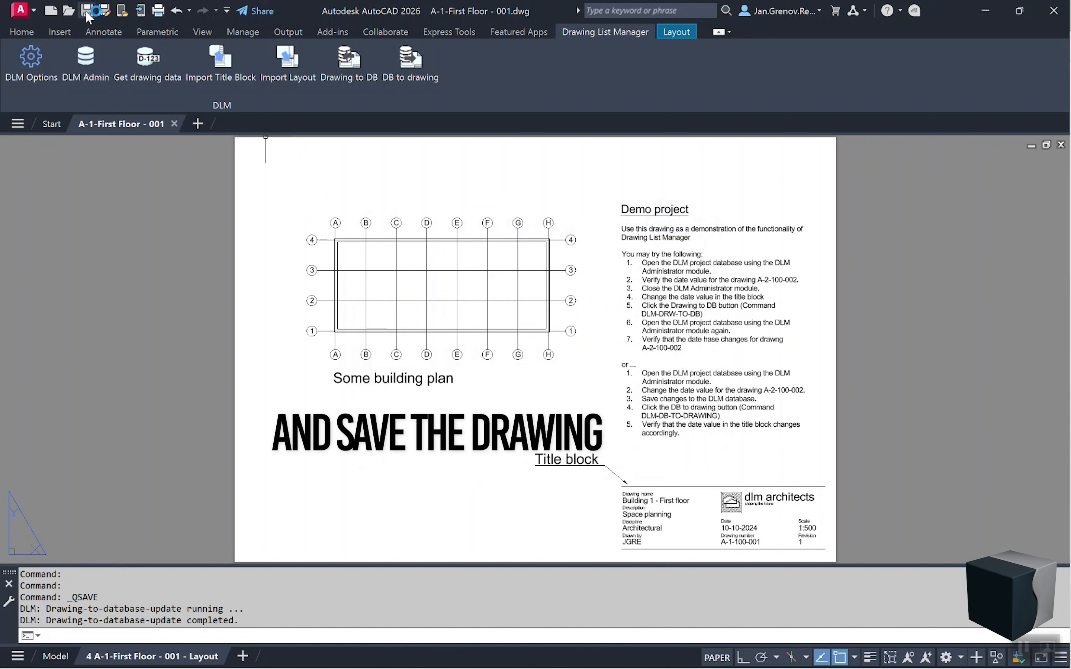
# - Set the revision number of A-1-100-001 to 2 in the DLM project database, save it and update the drawing from the database
pyautogui.click(88, 67)
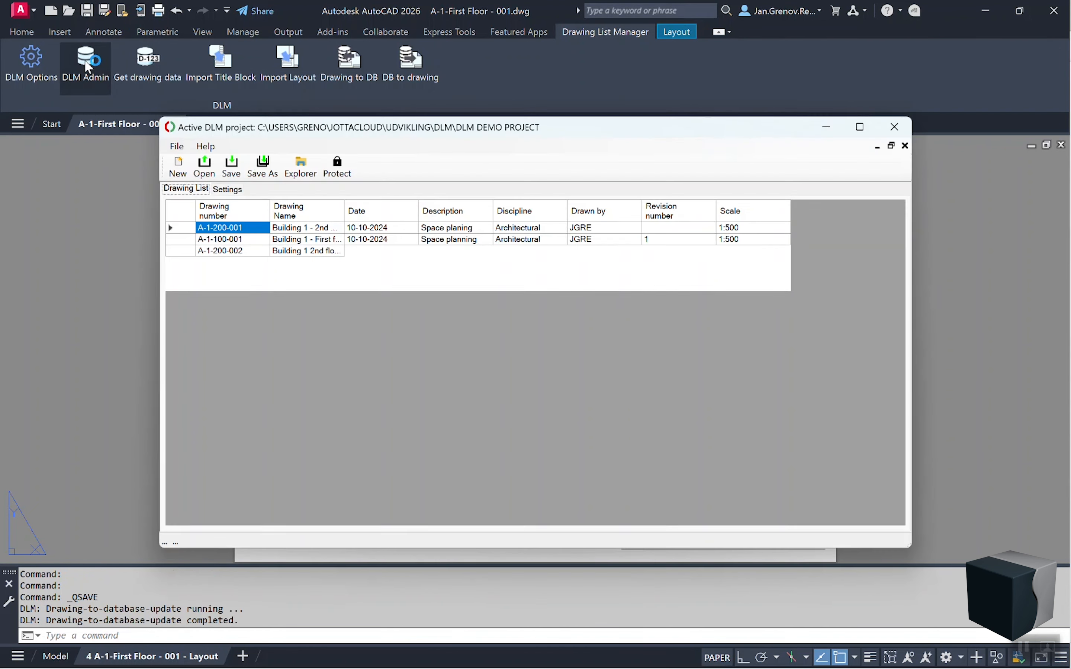
pyautogui.click(670, 242)
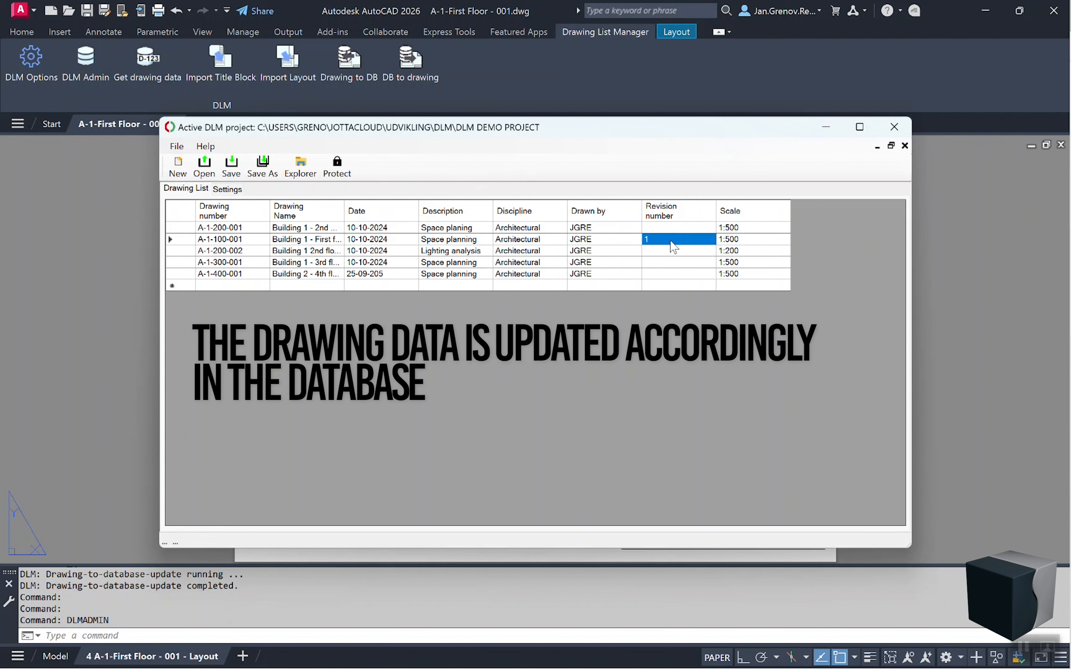
pyautogui.click(671, 242)
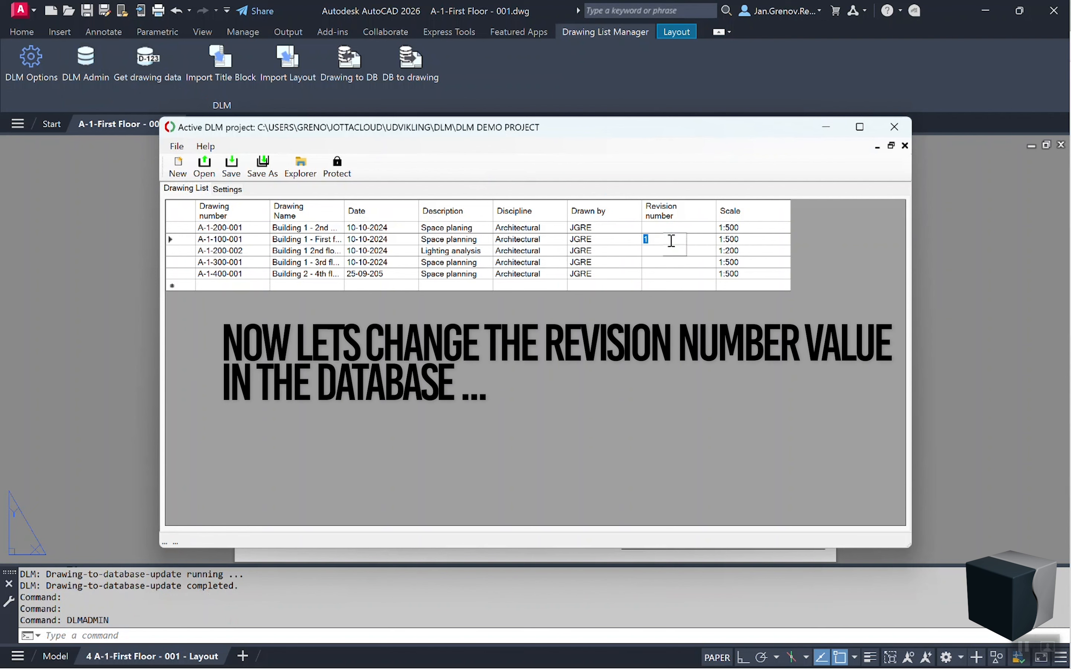
pyautogui.click(673, 251)
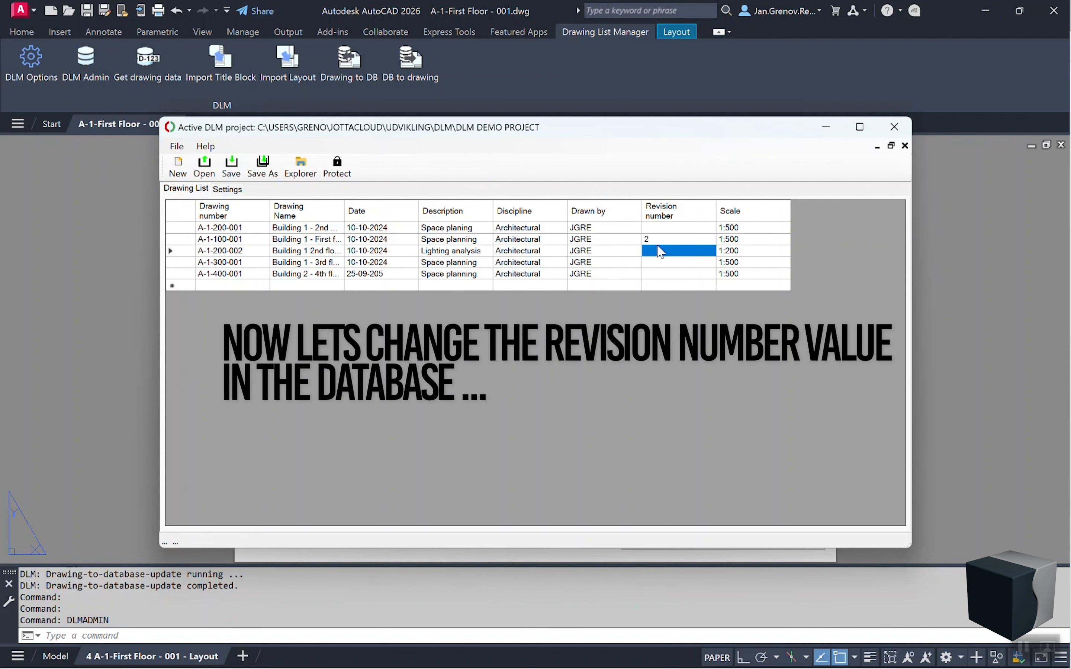
pyautogui.click(233, 171)
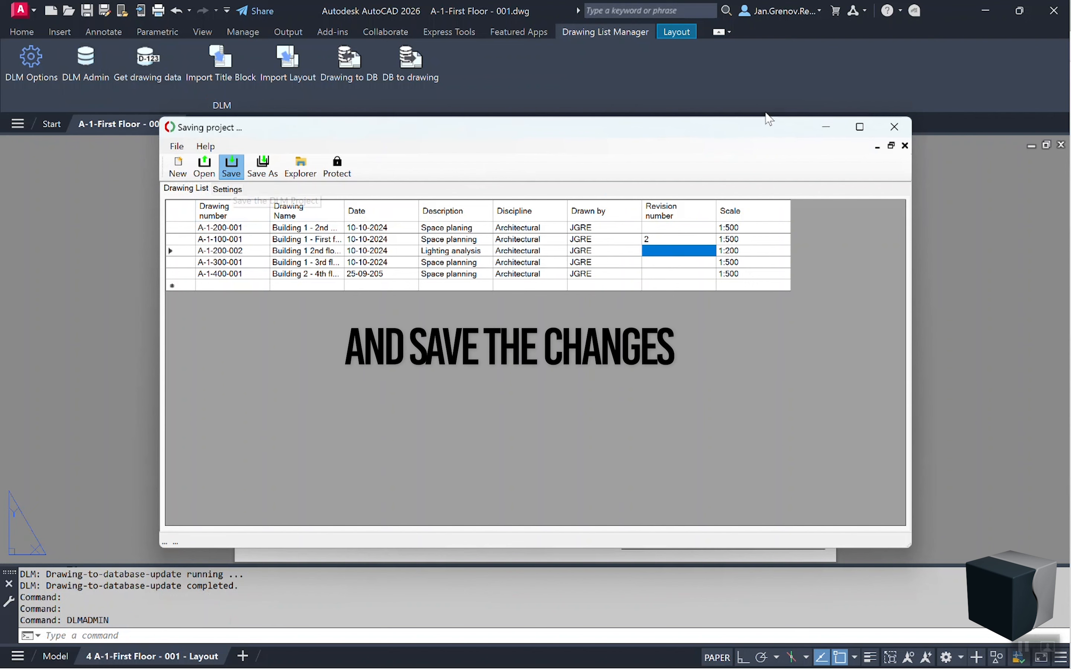
pyautogui.click(894, 126)
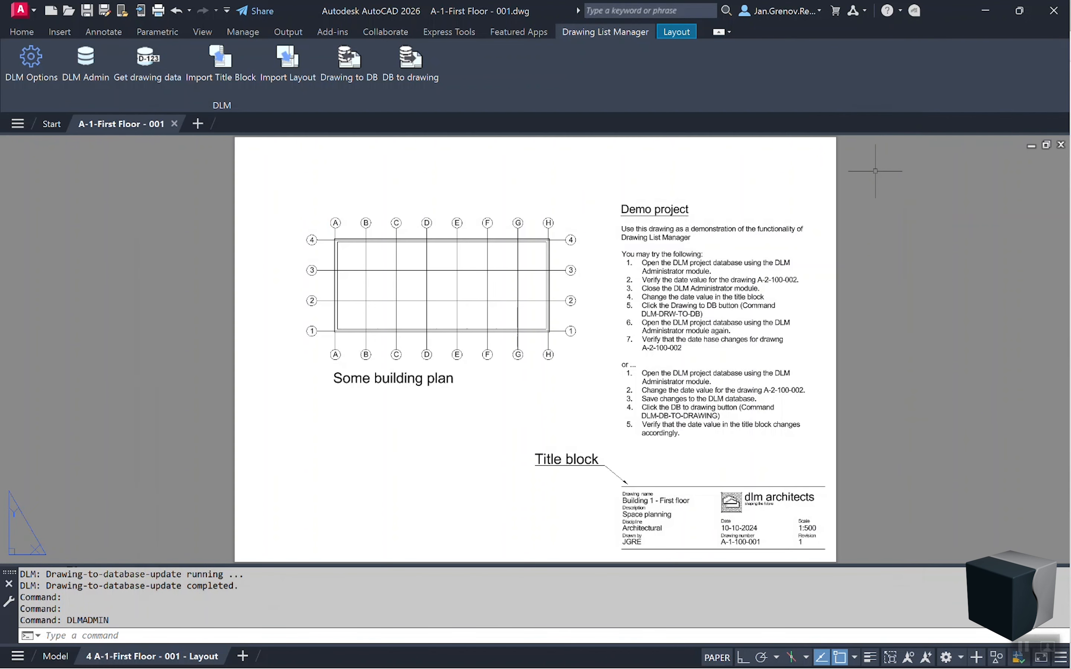
pyautogui.click(414, 66)
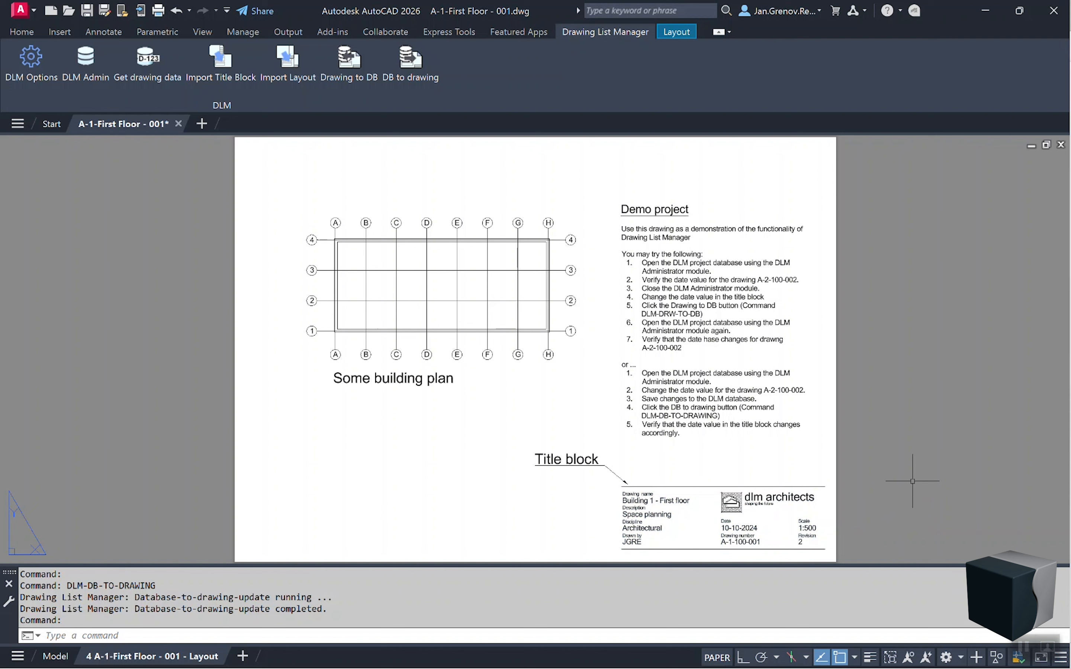
pyautogui.click(801, 544)
pyautogui.click(798, 544)
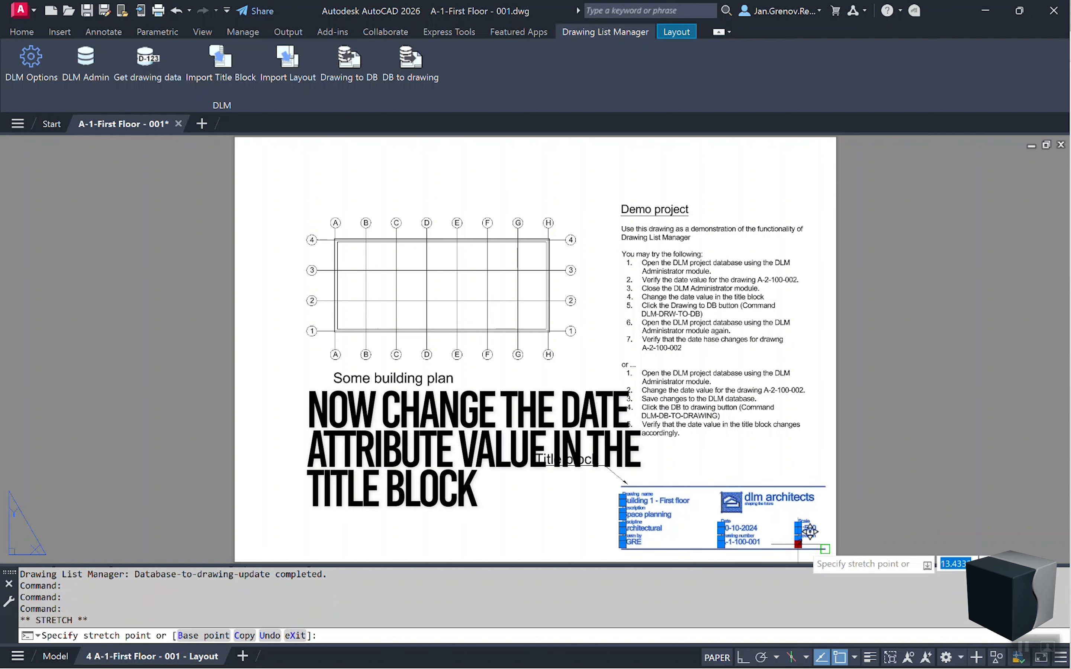
pyautogui.press('Escape')
pyautogui.press('Escape')
# - Set the title block's DATE attribute to 27-09-2025 and save the drawing
pyautogui.doubleClick(820, 551)
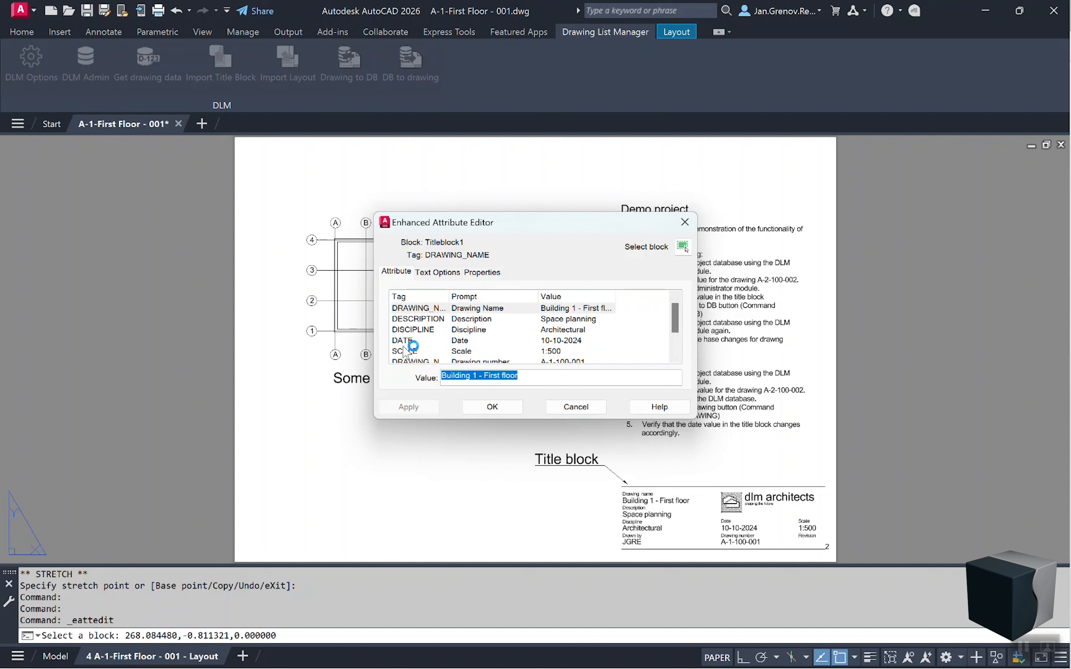
pyautogui.scroll(-1, 406, 345)
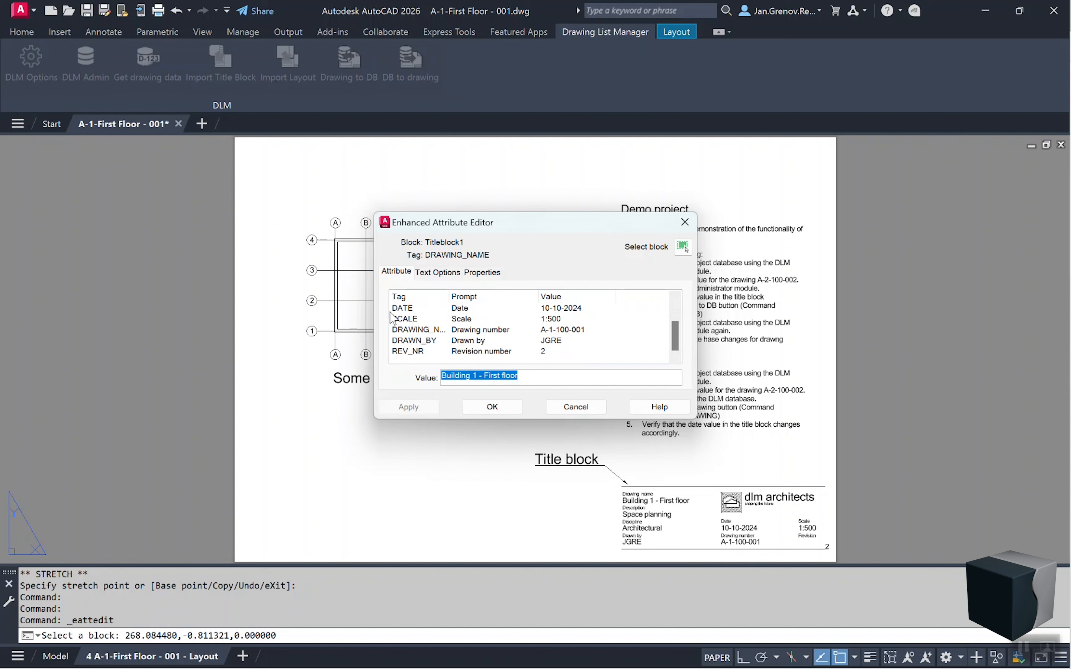
pyautogui.click(402, 309)
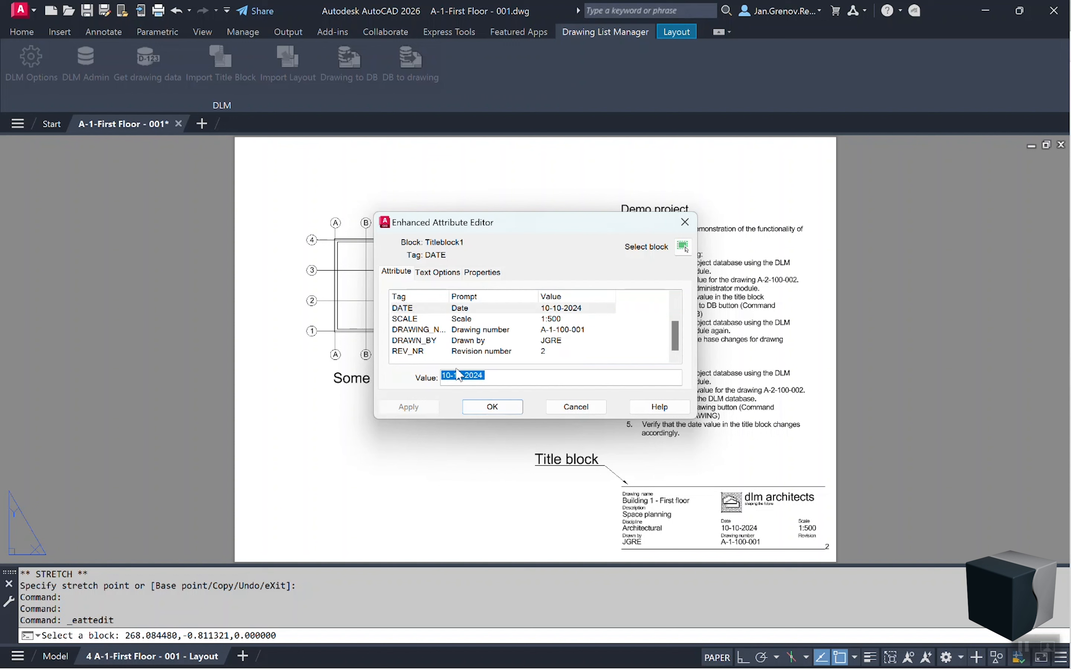
pyautogui.click(498, 378)
pyautogui.moveTo(499, 378); pyautogui.dragTo(415, 356)
pyautogui.write('27-09-2025')
pyautogui.click(492, 409)
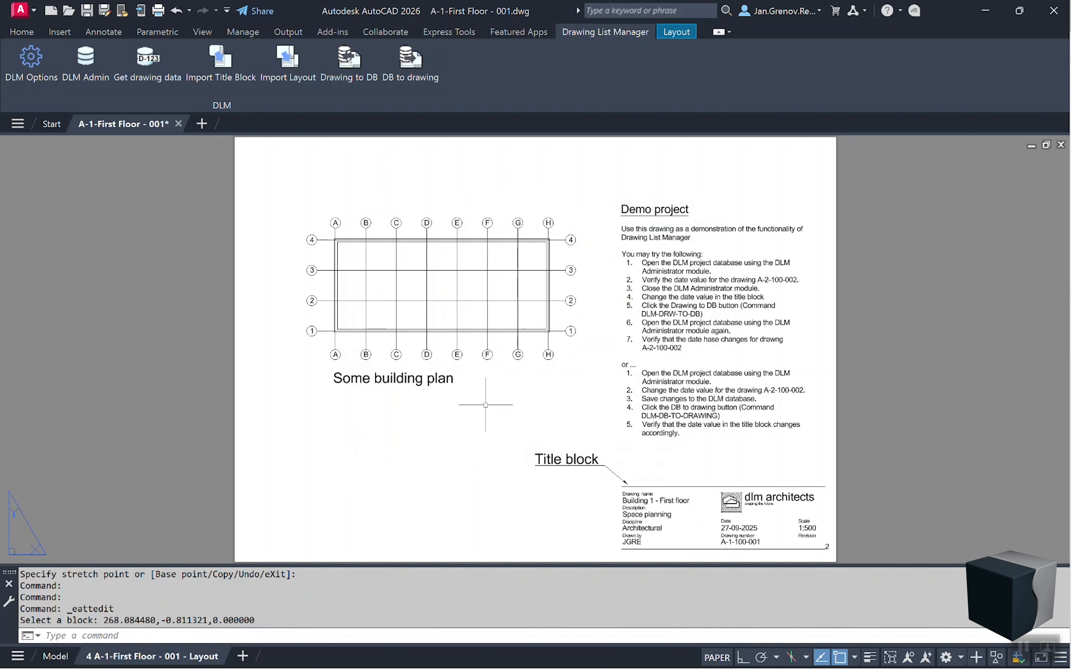
pyautogui.click(88, 12)
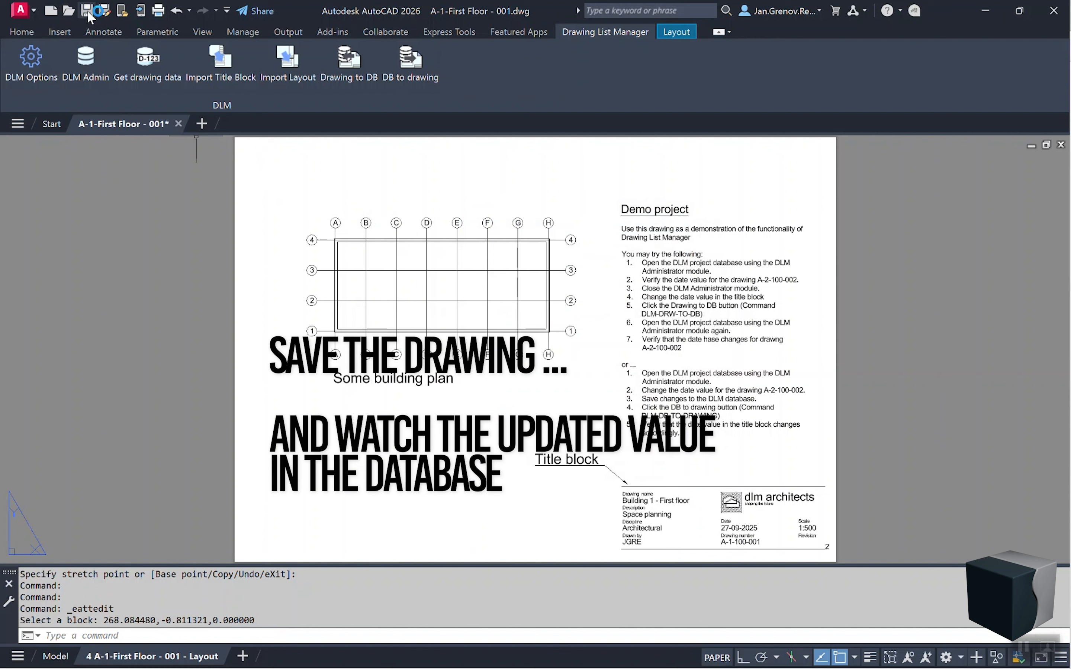
pyautogui.click(88, 12)
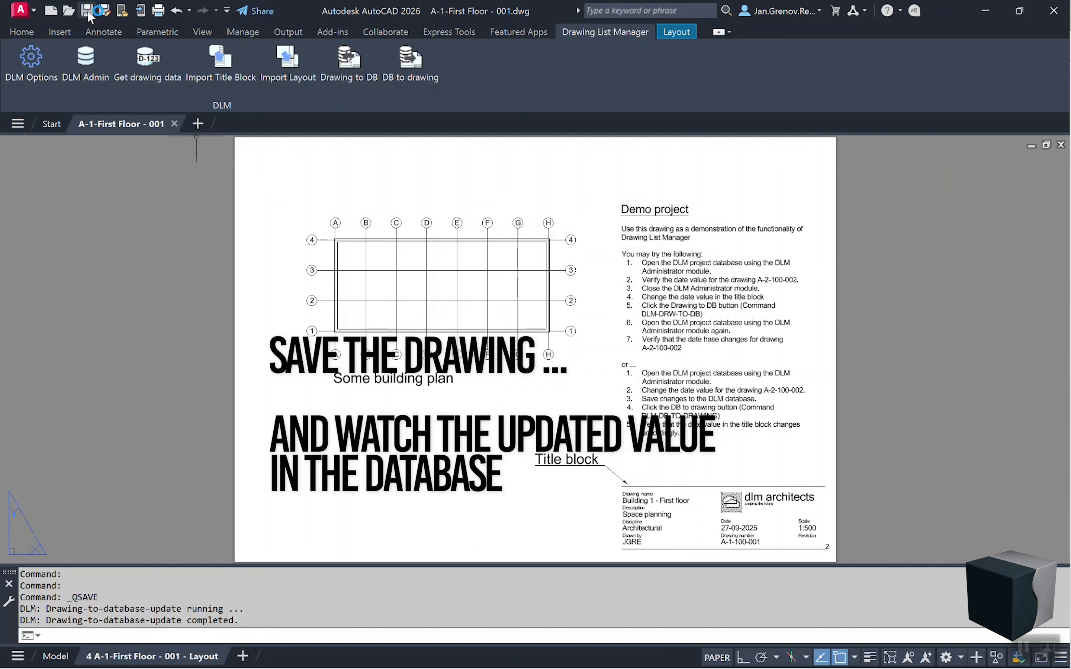
# - Check the date of A-1-100-001 in the DLM Admin drawing list, sorted by drawing number, and close DLM Admin
pyautogui.click(93, 56)
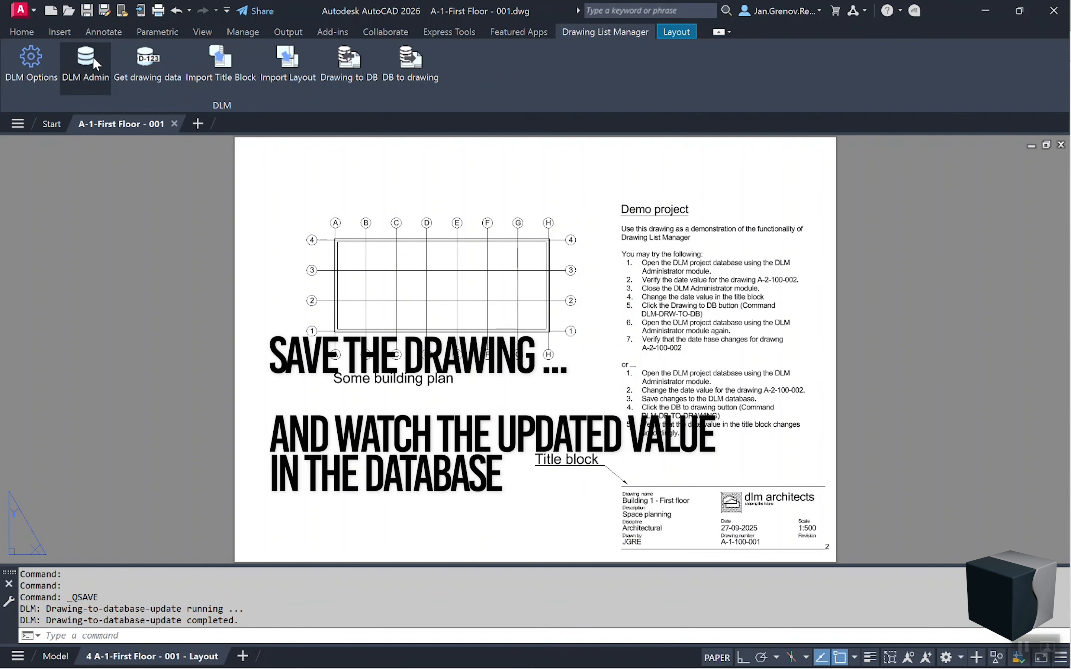
pyautogui.click(255, 212)
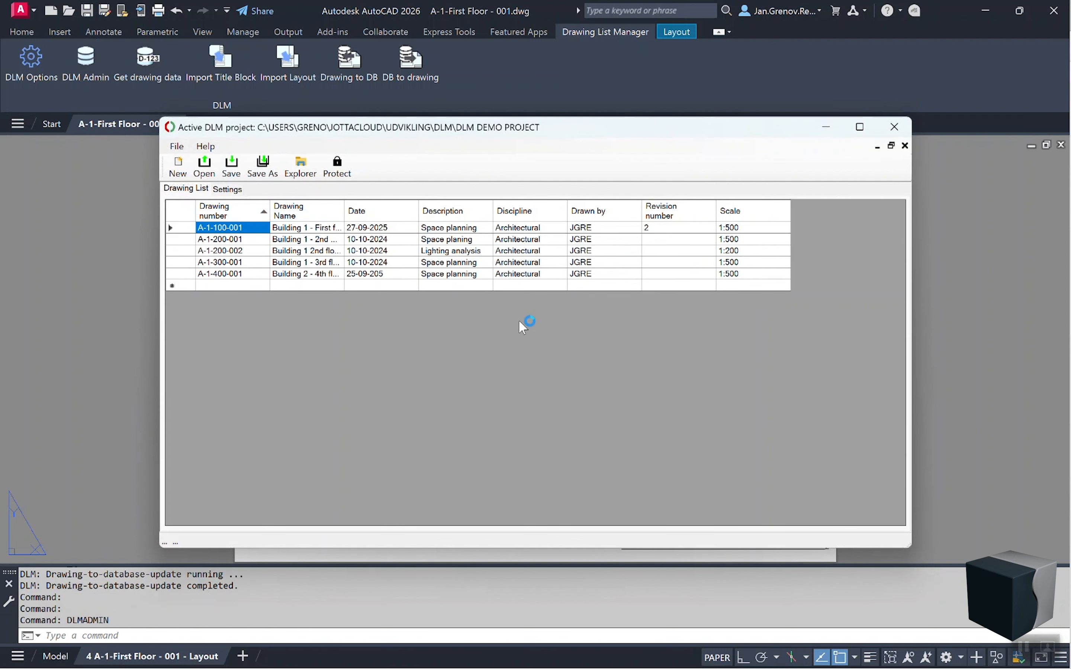
pyautogui.click(404, 234)
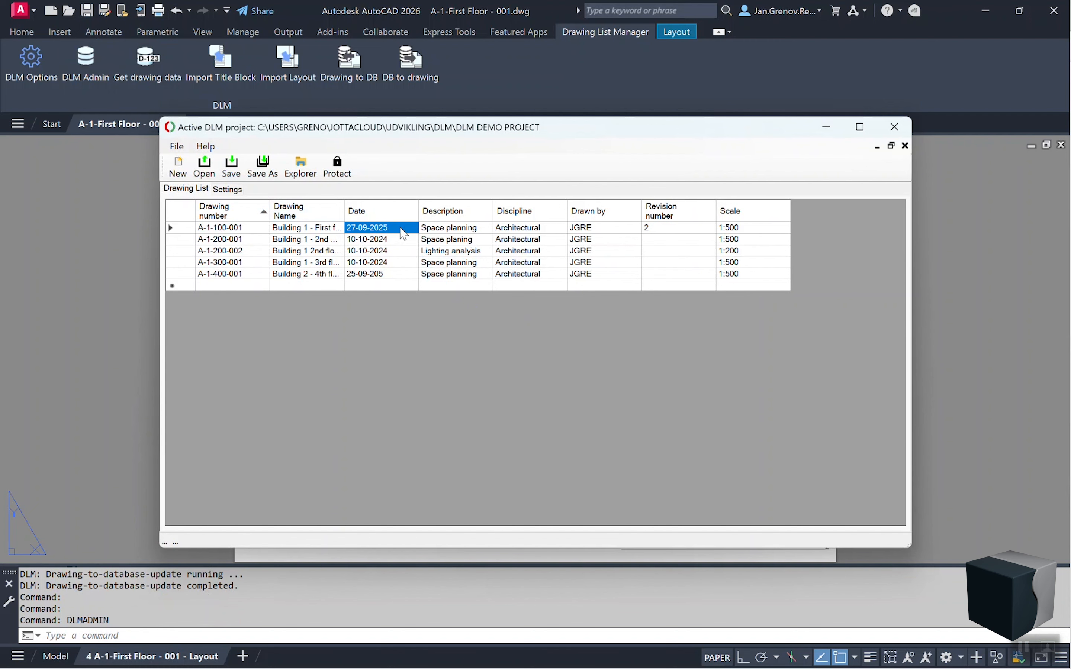
pyautogui.click(894, 128)
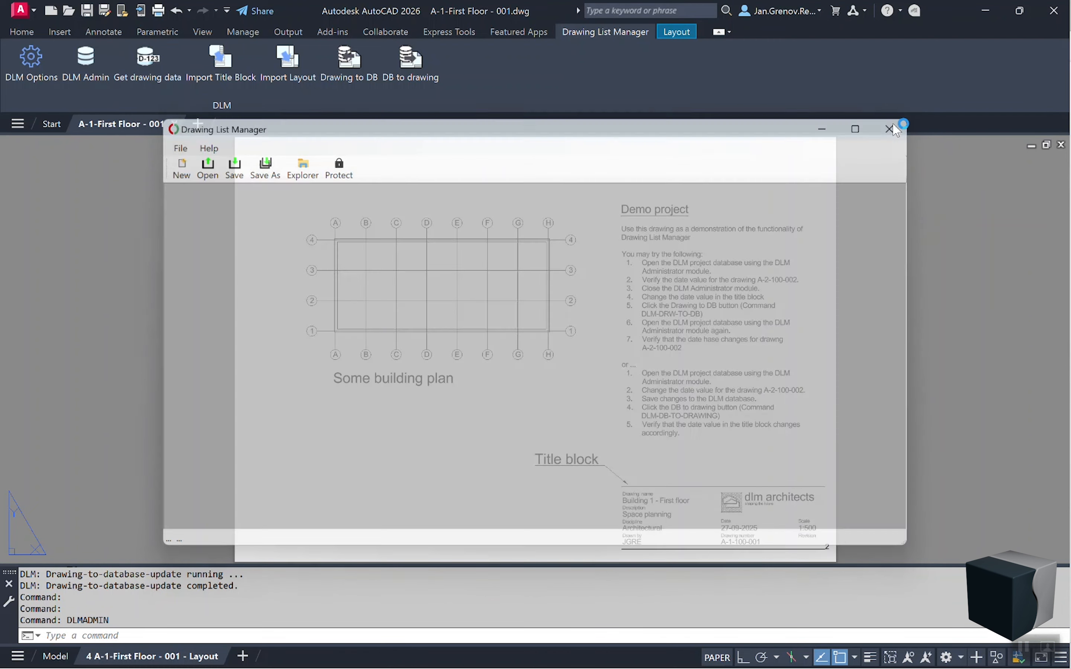